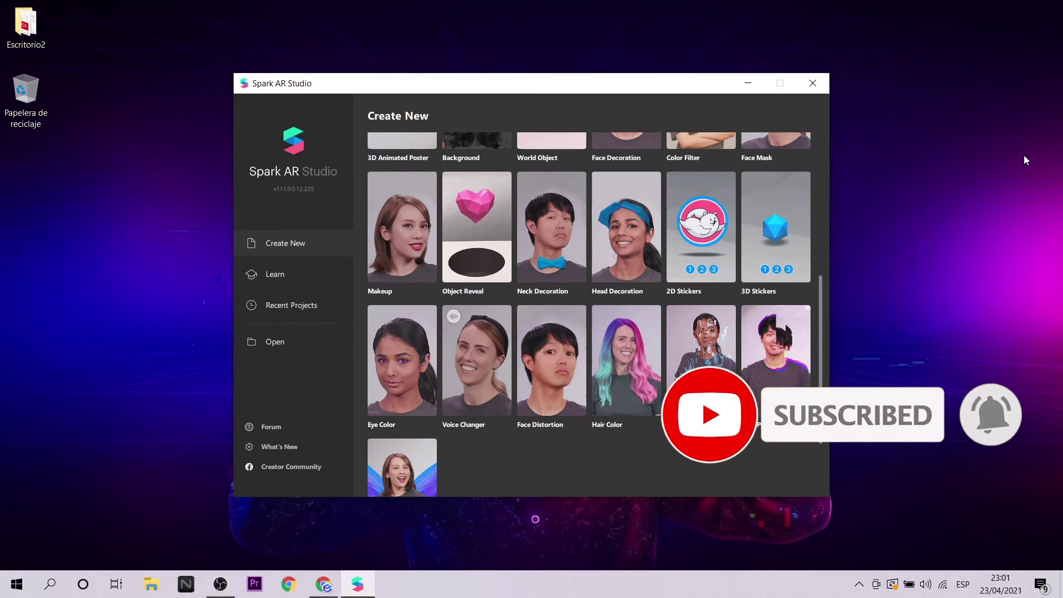
Create a project from the Object Reveal template and enlarge the device preview
scroll(676, 327, up, 5)
scroll(676, 328, down, 2)
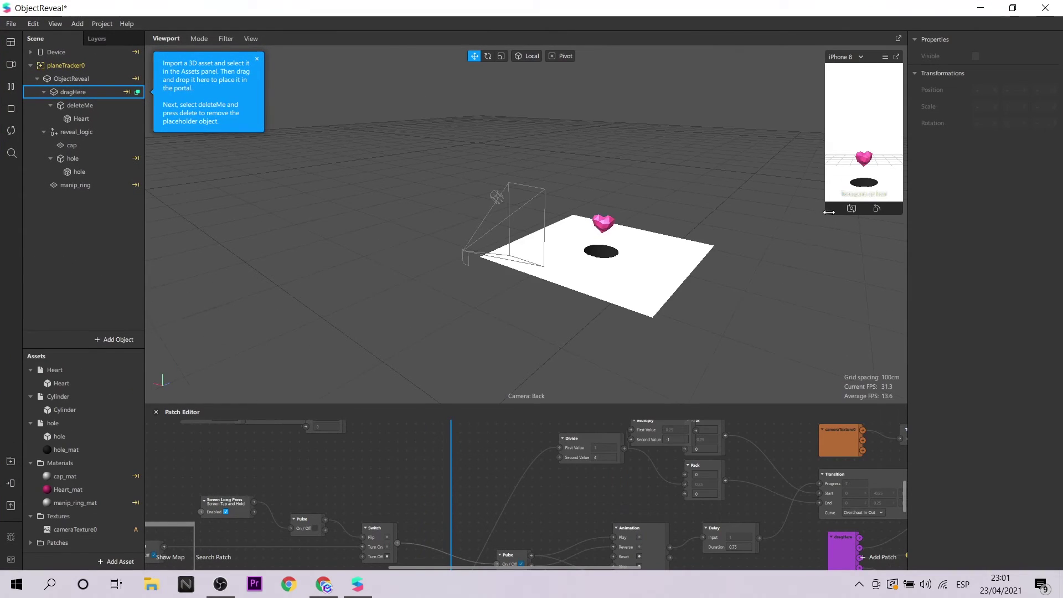
drag(831, 217, 735, 340)
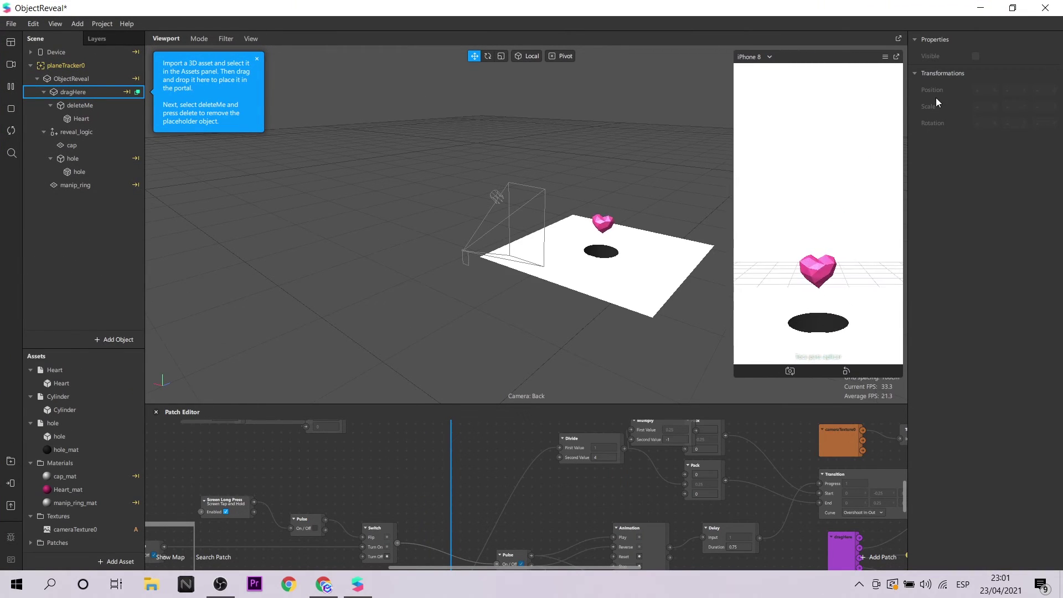
Test the heart's reveal with touches in the device preview and restart the effect
click(884, 57)
click(902, 62)
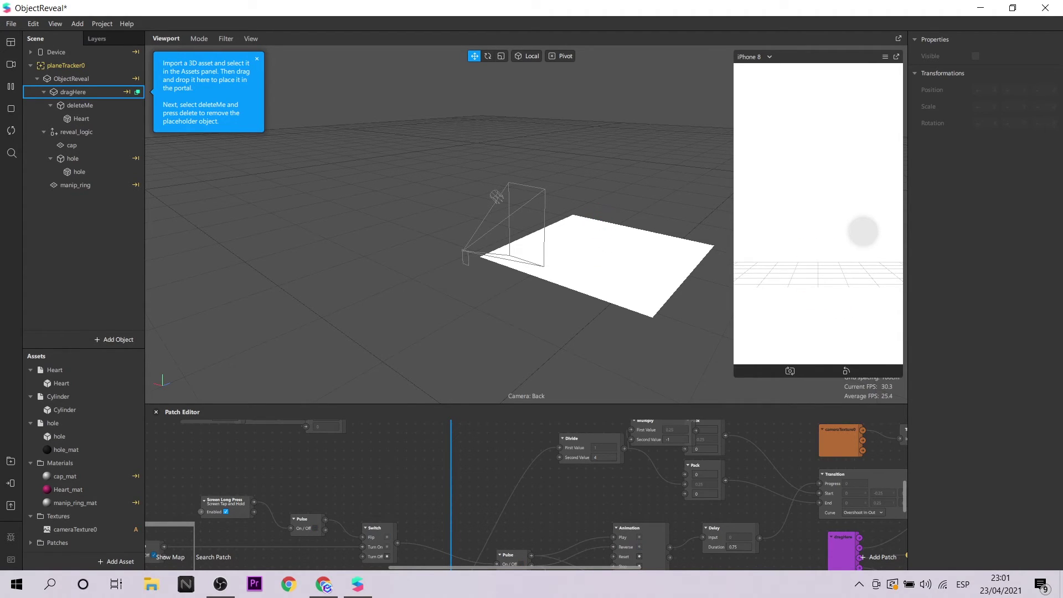
click(863, 231)
click(863, 231)
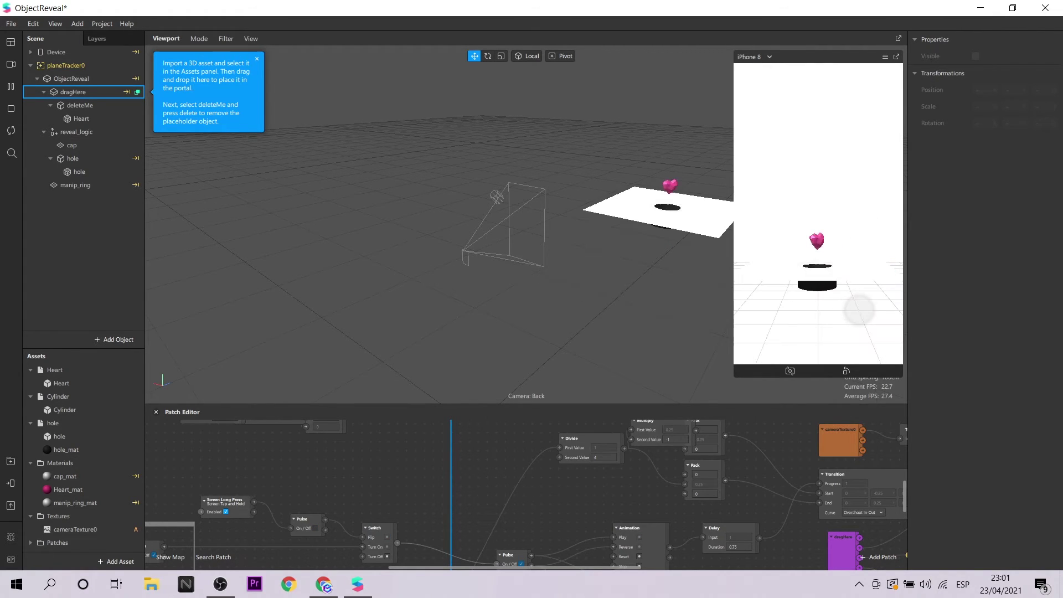
click(12, 131)
Delete the dragHere object with its heart and the manip_ring object from the scene
click(75, 92)
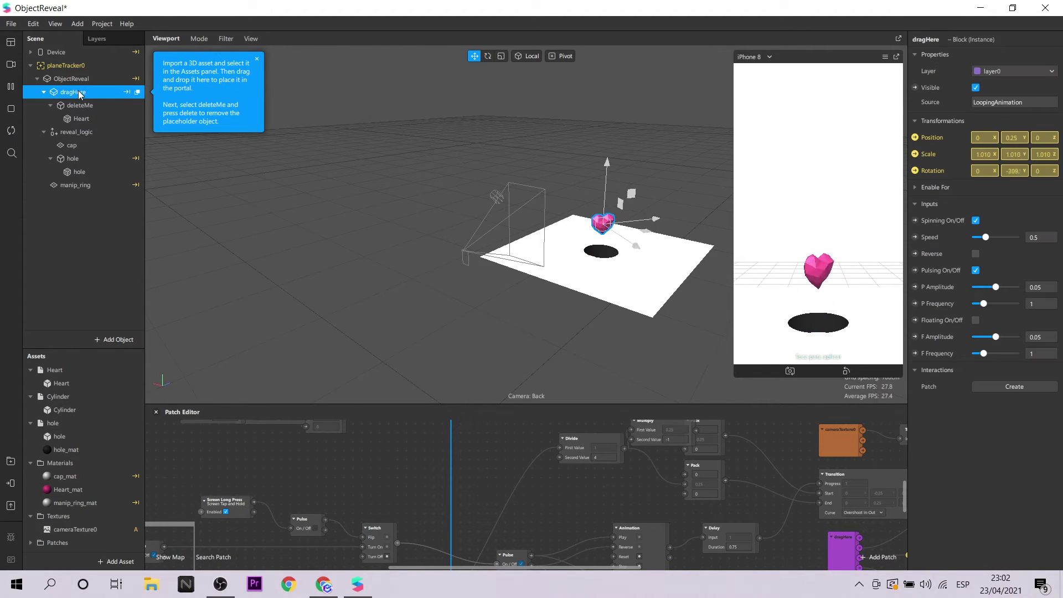
key(Delete)
click(95, 145)
key(Delete)
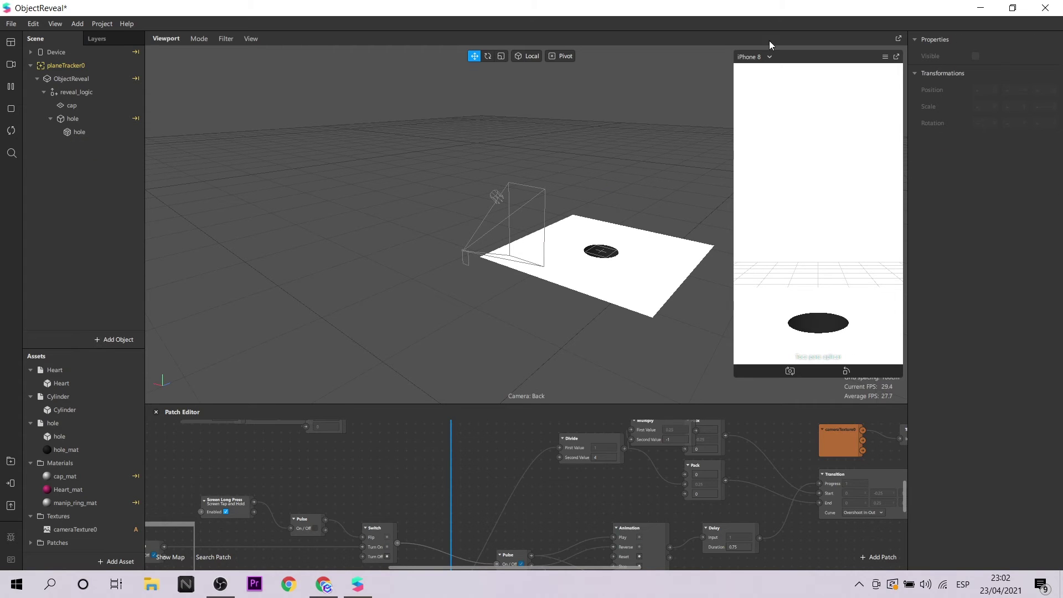
Enlarge the Patch Editor and delete the leftover patches around the blue reveal group
drag(489, 408, 487, 374)
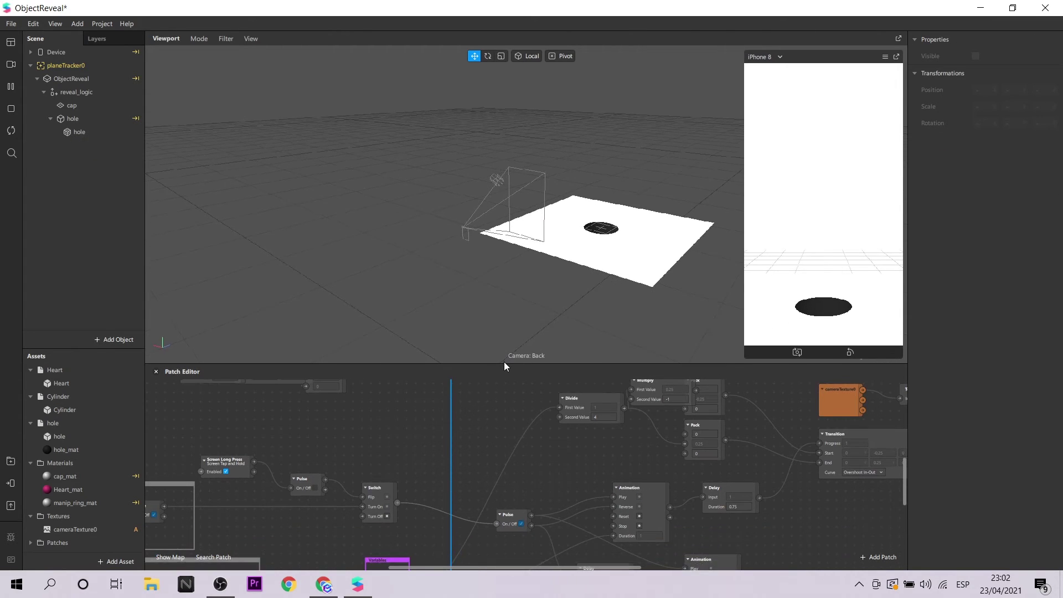
scroll(517, 484, down, 5)
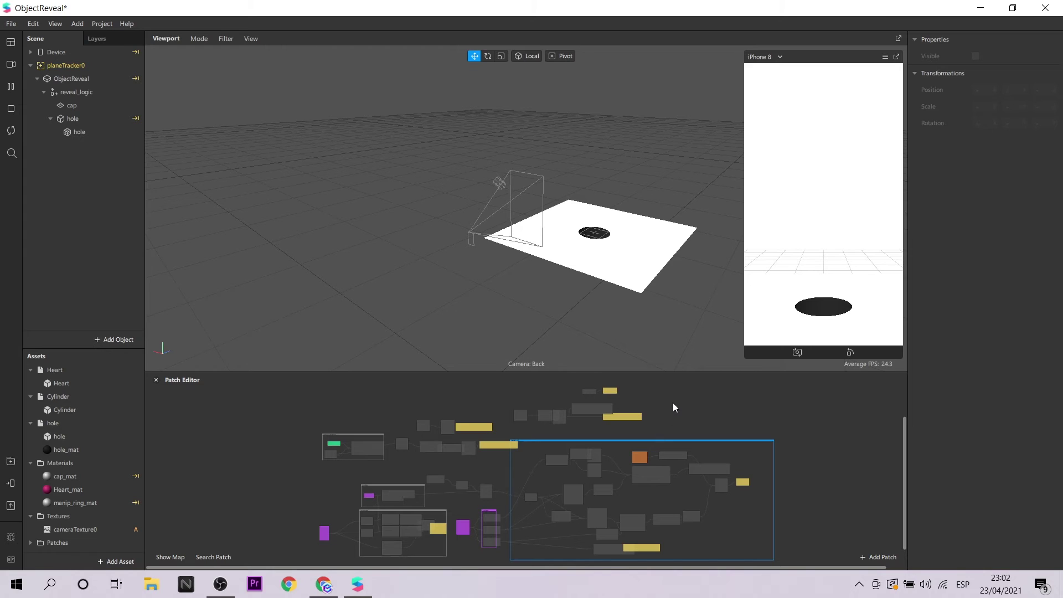
scroll(311, 523, down, 3)
ctrl+scroll(316, 524, up, 4)
drag(424, 566, 521, 553)
drag(618, 540, 708, 533)
scroll(676, 481, up, 3)
scroll(677, 481, up, 5)
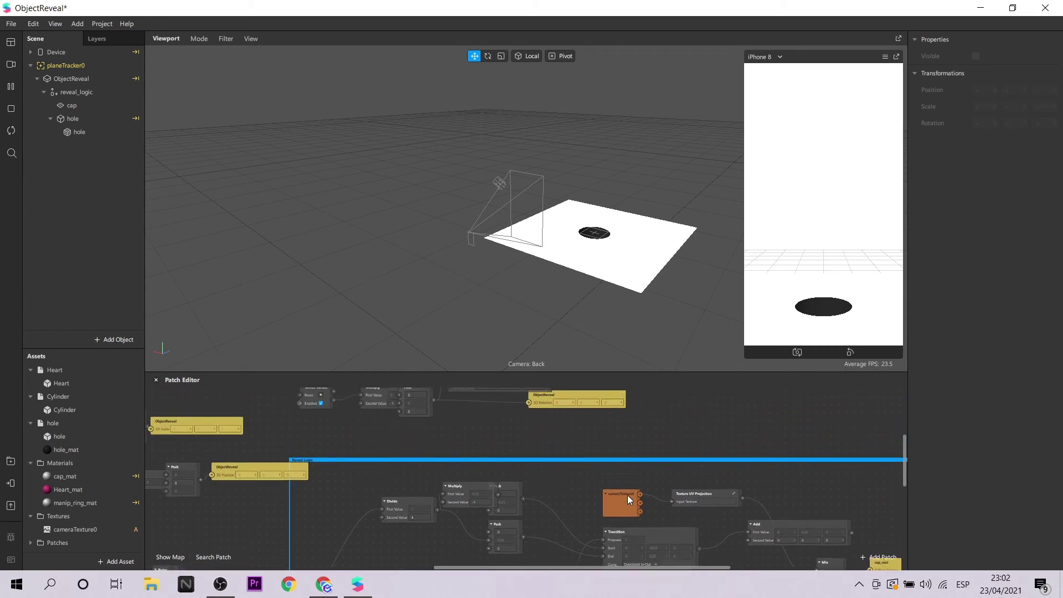
key(Delete)
drag(455, 413, 589, 444)
key(Delete)
Delete the Add patch, the Transition feeding it and the upper Delay patch in the blue group
scroll(584, 441, down, 5)
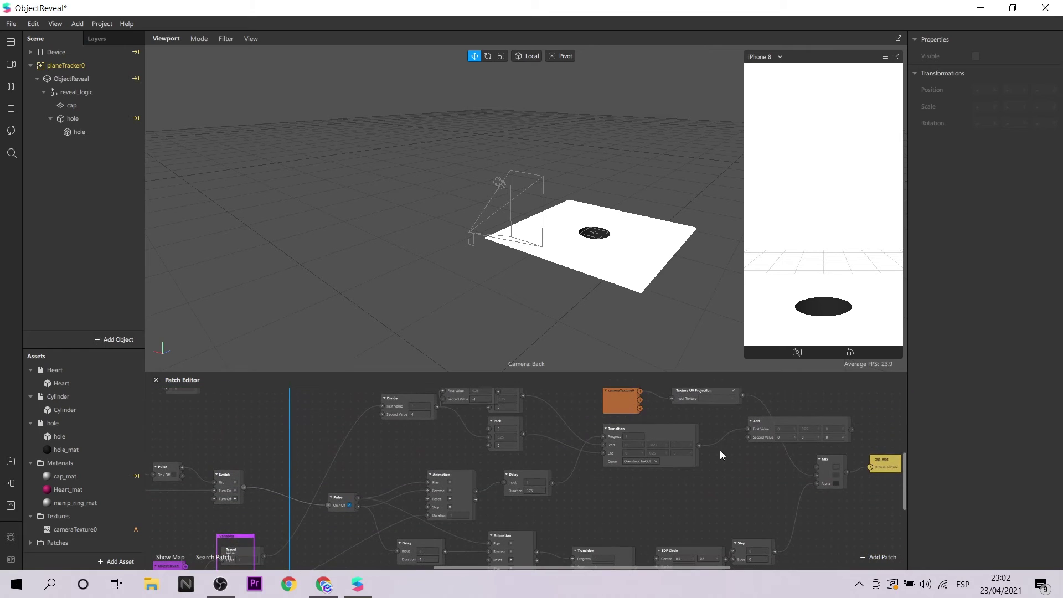
scroll(700, 487, up, 1)
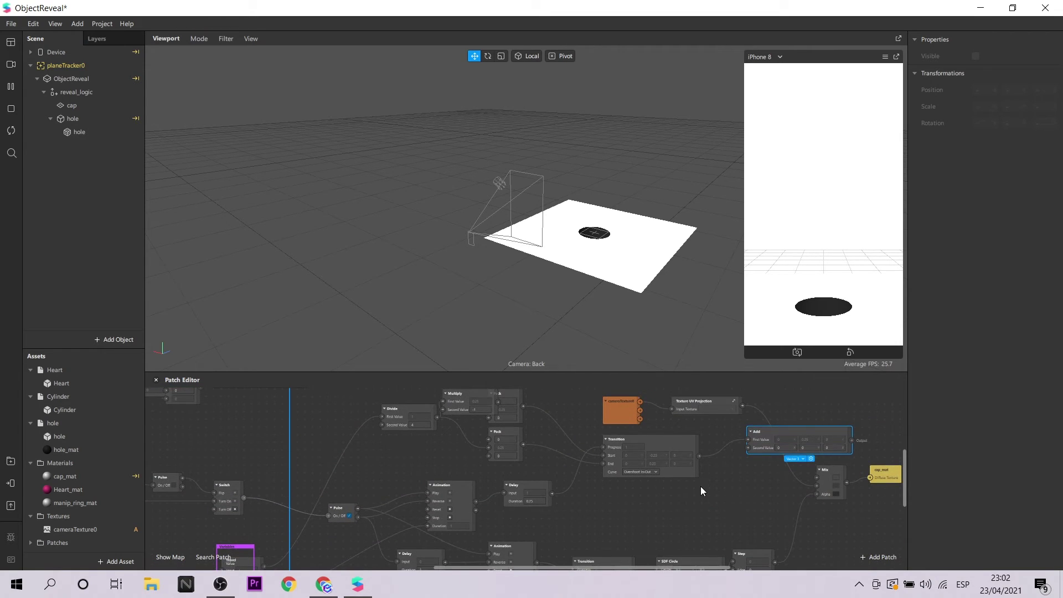
key(Delete)
click(680, 443)
key(Delete)
click(527, 485)
key(Delete)
Delete the upper Animation patch and the Divide, Multiply and Pack patches from the blue group
scroll(470, 486, down, 1)
scroll(467, 487, up, 2)
click(467, 489)
key(Delete)
drag(536, 396, 439, 459)
key(Delete)
scroll(453, 450, down, 2)
scroll(453, 453, down, 2)
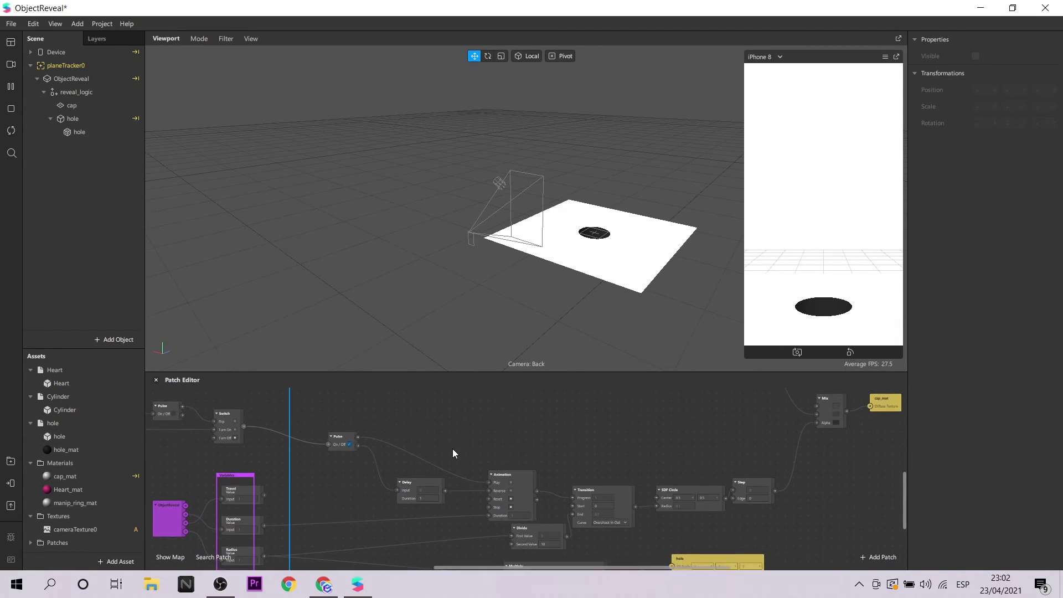
Restart the effect and test how the Screen Long Press patch toggles the hole in the preview
click(11, 132)
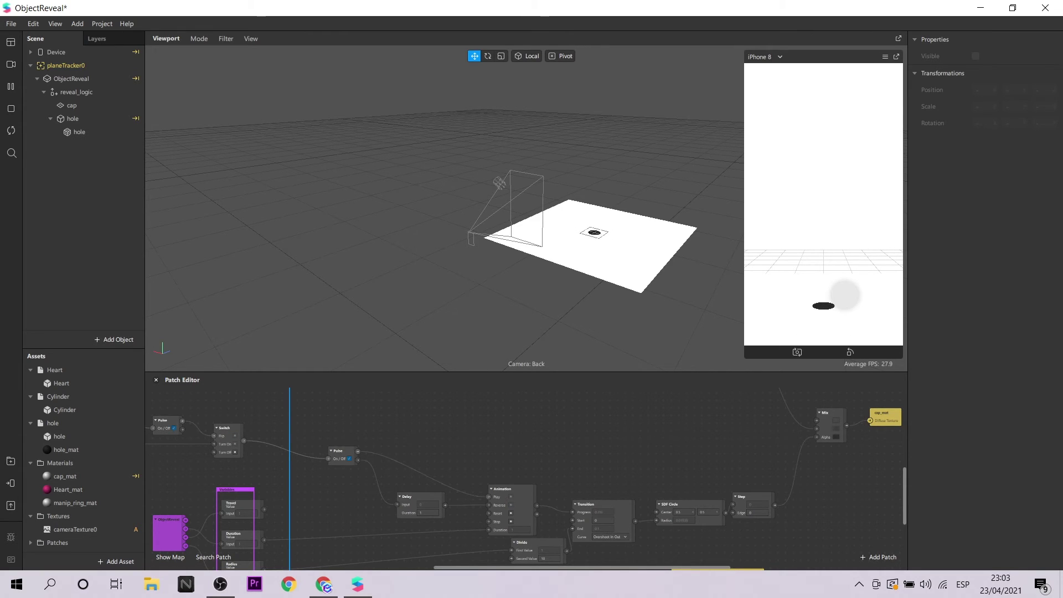
click(14, 129)
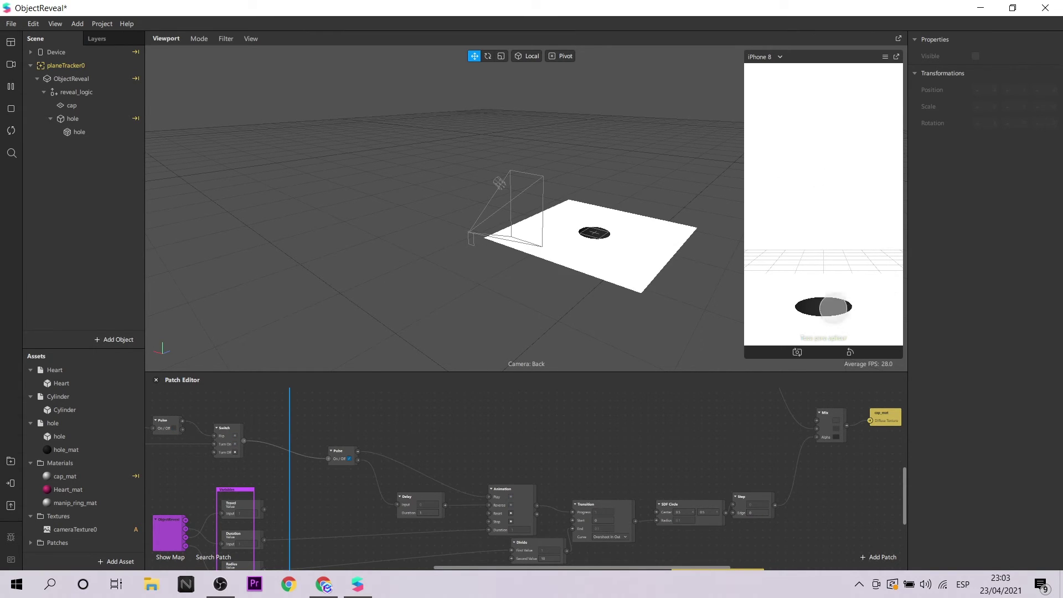
scroll(574, 530, down, 2)
drag(612, 567, 481, 568)
scroll(370, 494, up, 1)
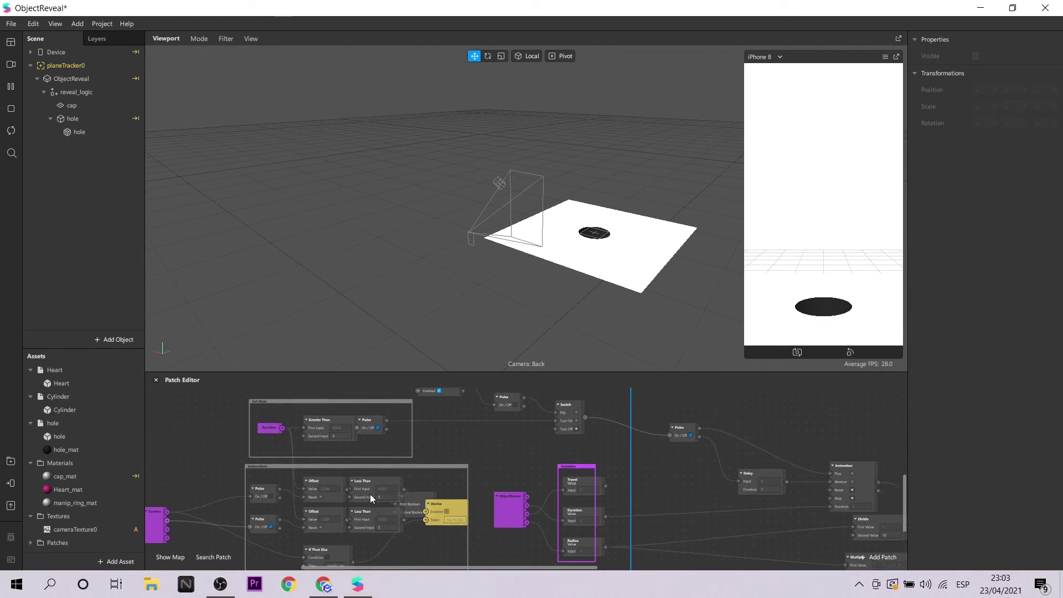
ctrl+scroll(370, 494, up, 3)
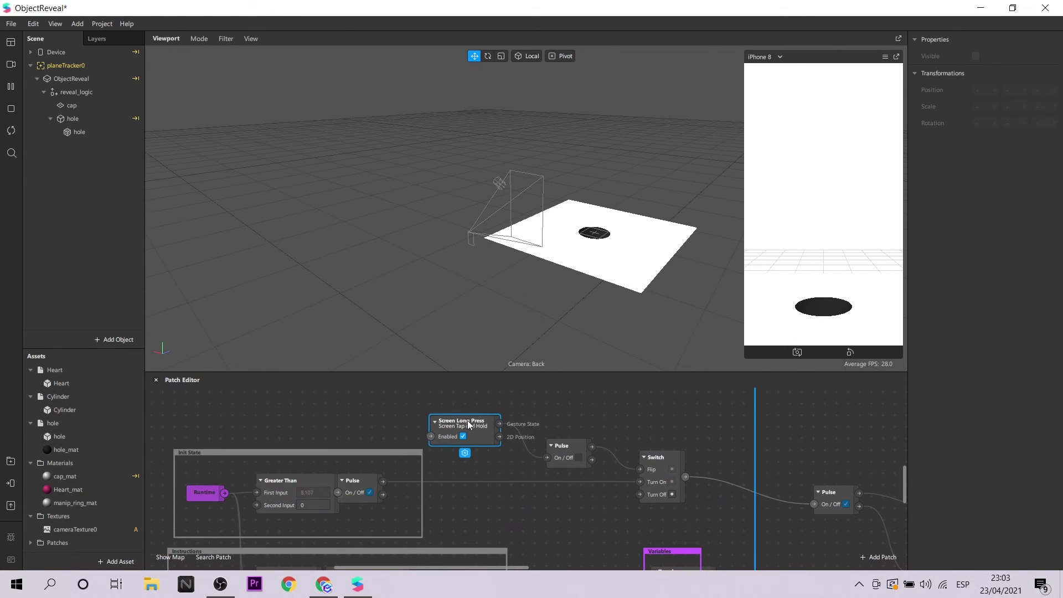
drag(468, 426, 456, 414)
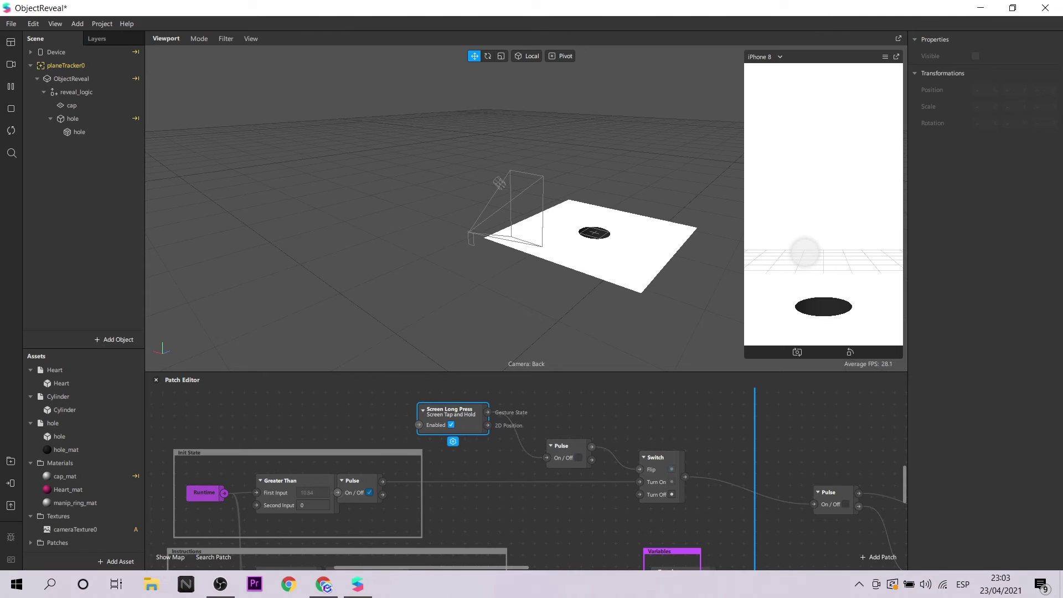
click(805, 252)
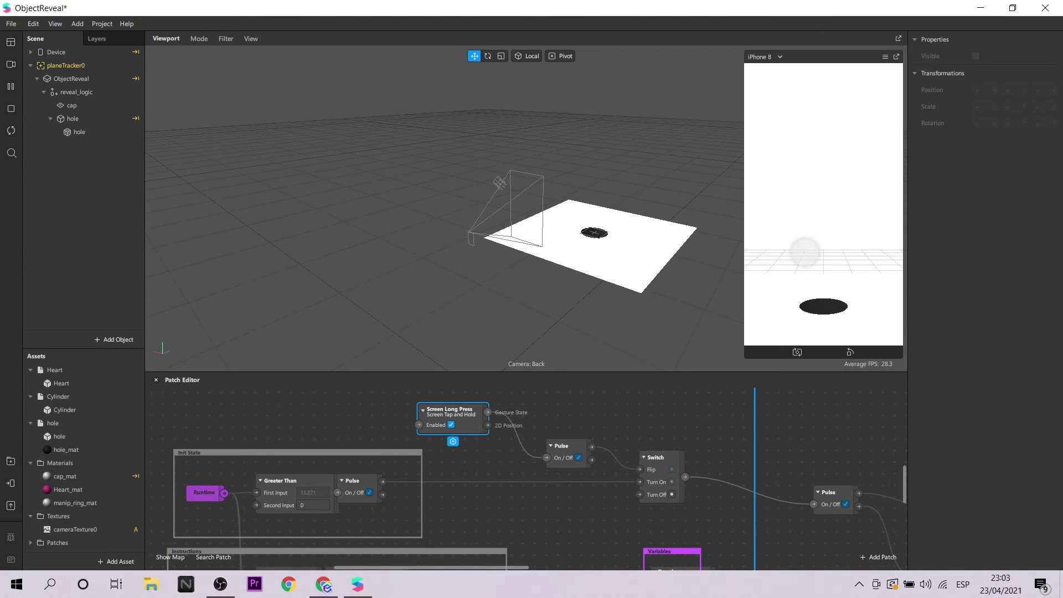
Delete the Pulse and Greater Than patches of the Init State group
scroll(580, 487, down, 3)
scroll(547, 447, up, 2)
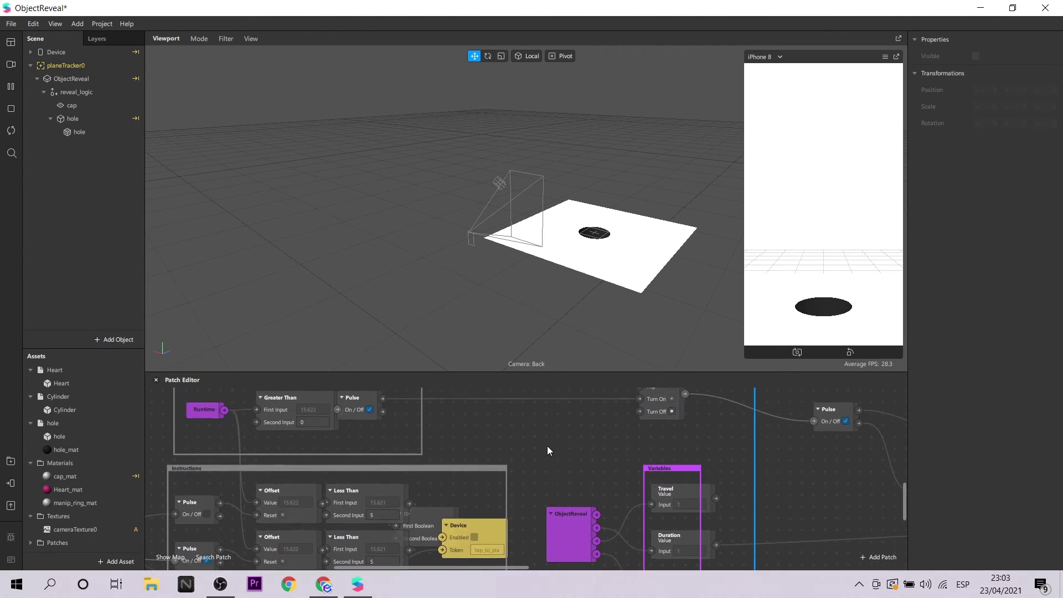
ctrl+scroll(359, 425, down, 2)
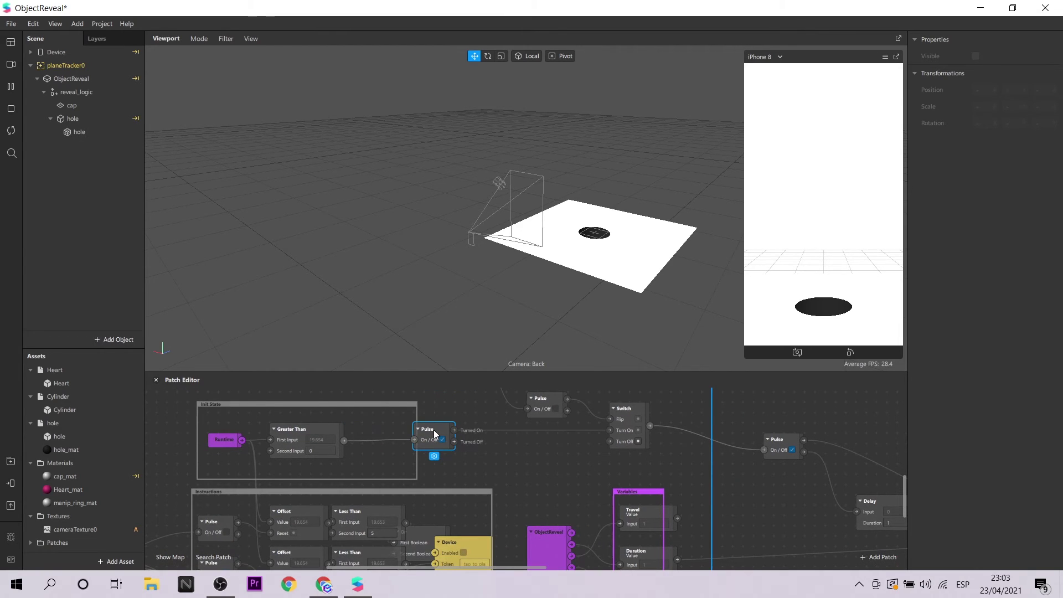
key(Delete)
click(305, 428)
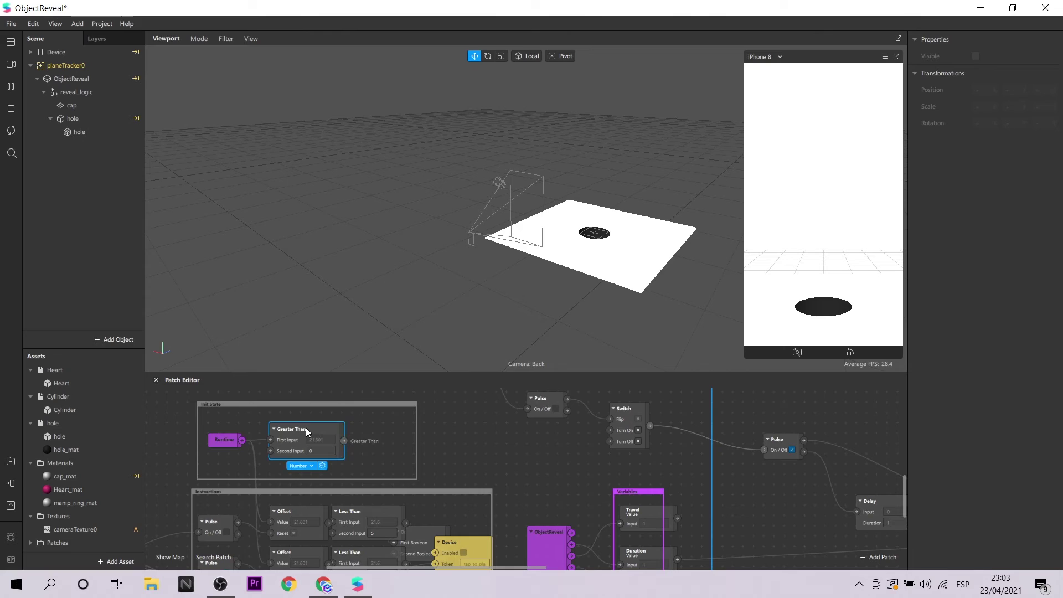
key(Delete)
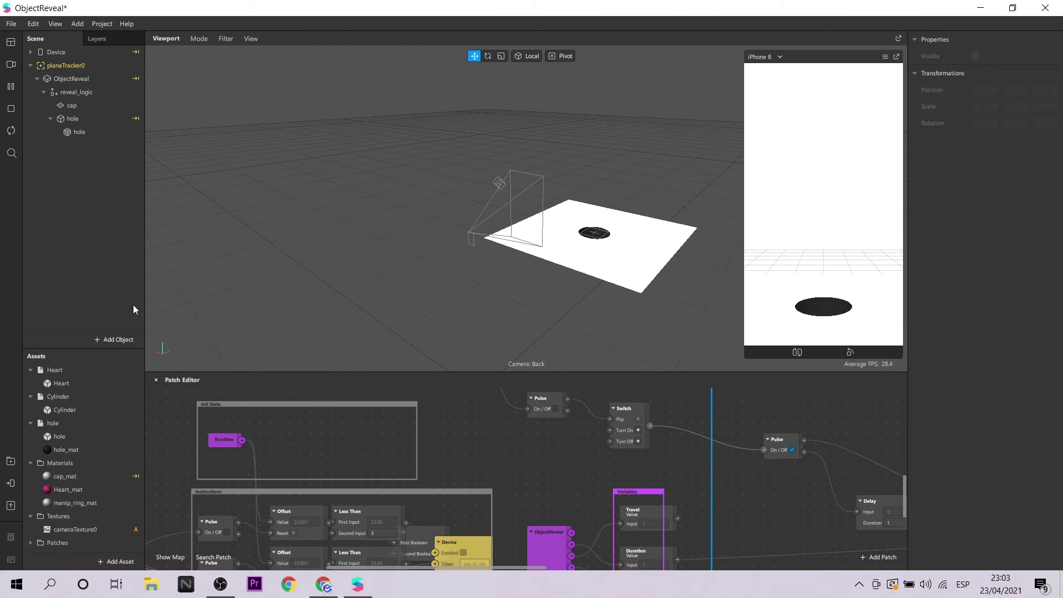
Restart the effect, open the hole with a touch in the preview, and examine the hole and plane from several angles
click(16, 136)
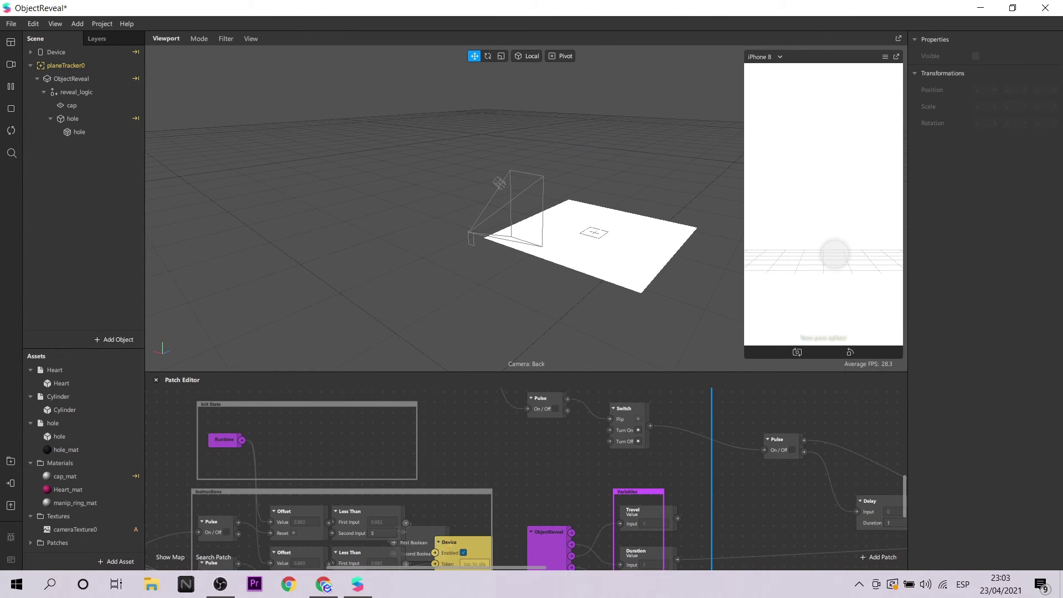
click(845, 304)
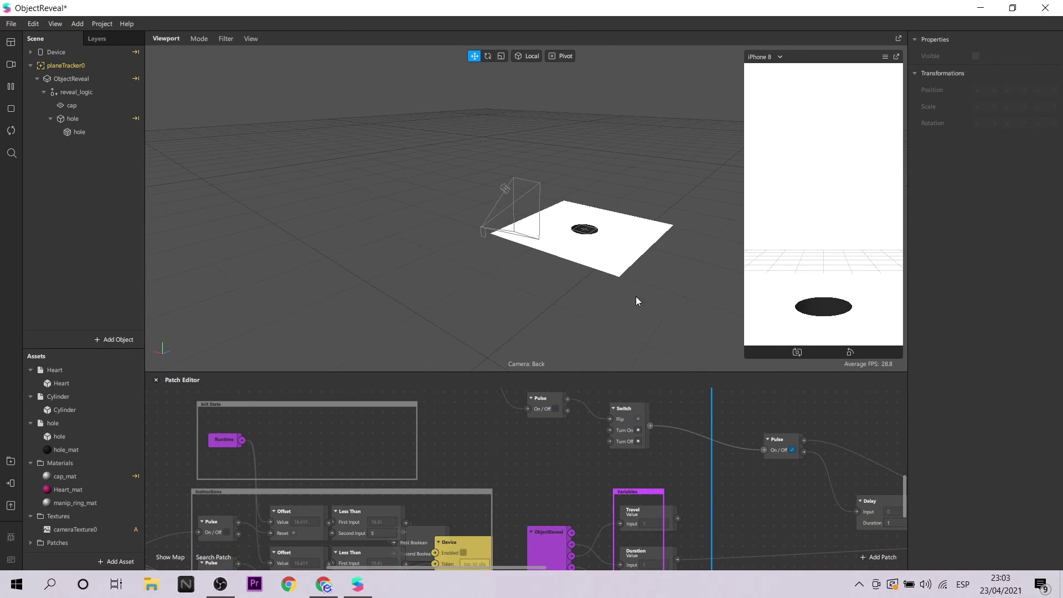
drag(628, 298, 721, 323)
drag(855, 308, 866, 202)
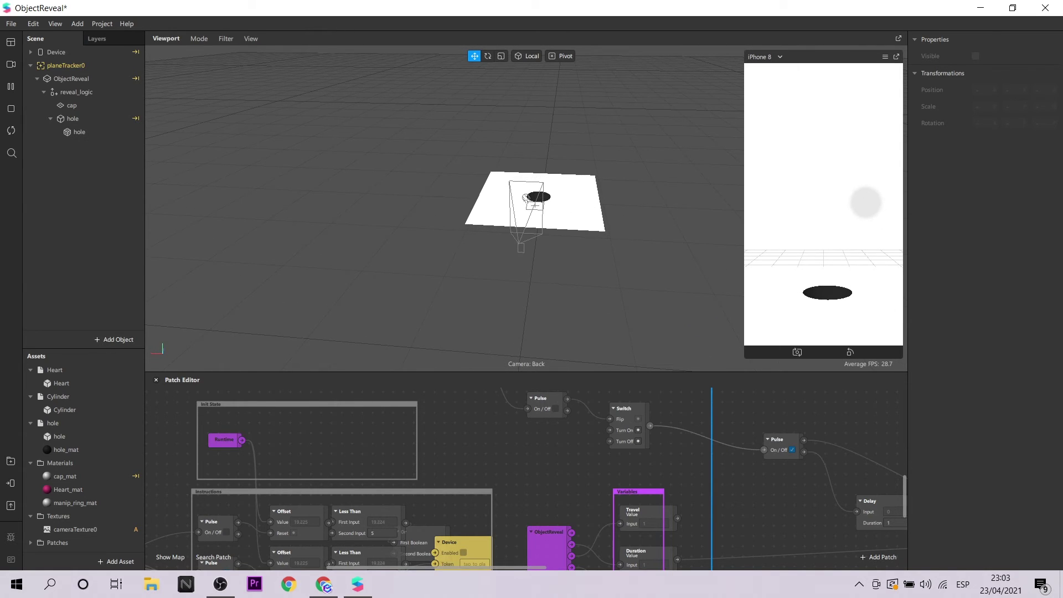
scroll(566, 208, up, 4)
drag(625, 317, 590, 165)
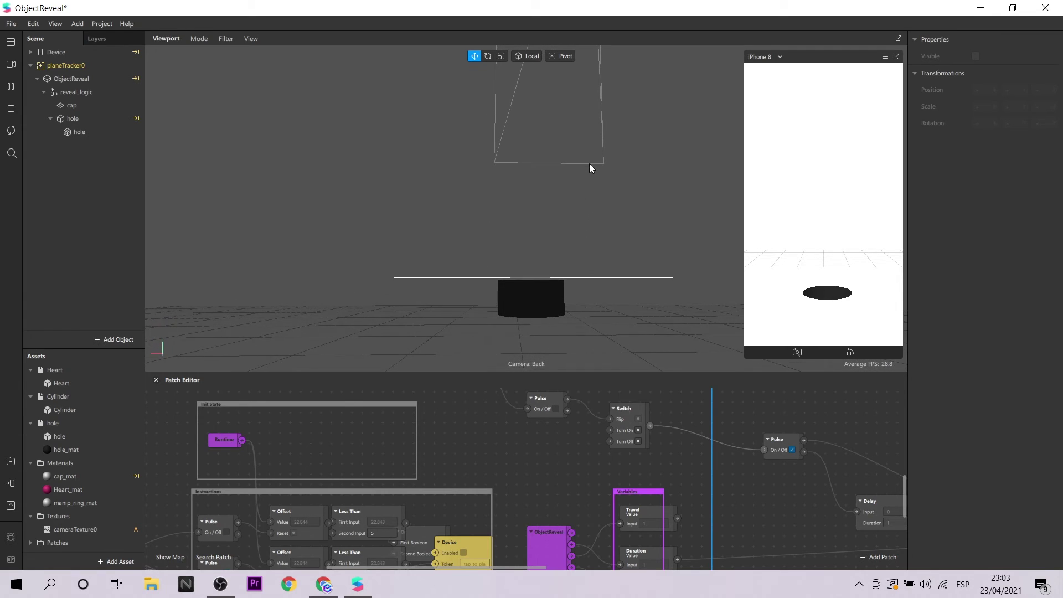
drag(555, 270, 602, 291)
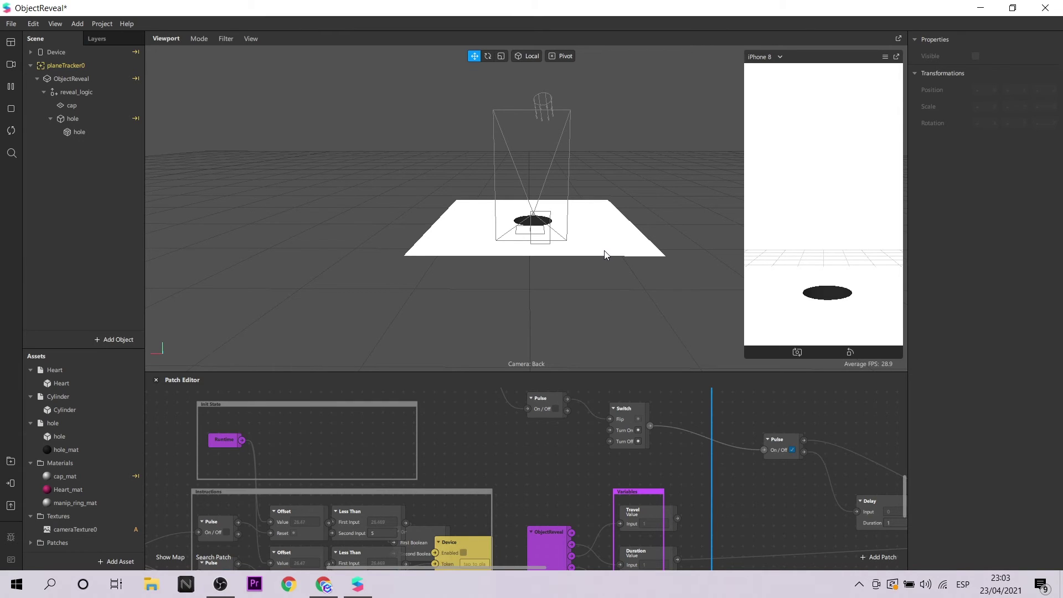
drag(605, 255, 504, 315)
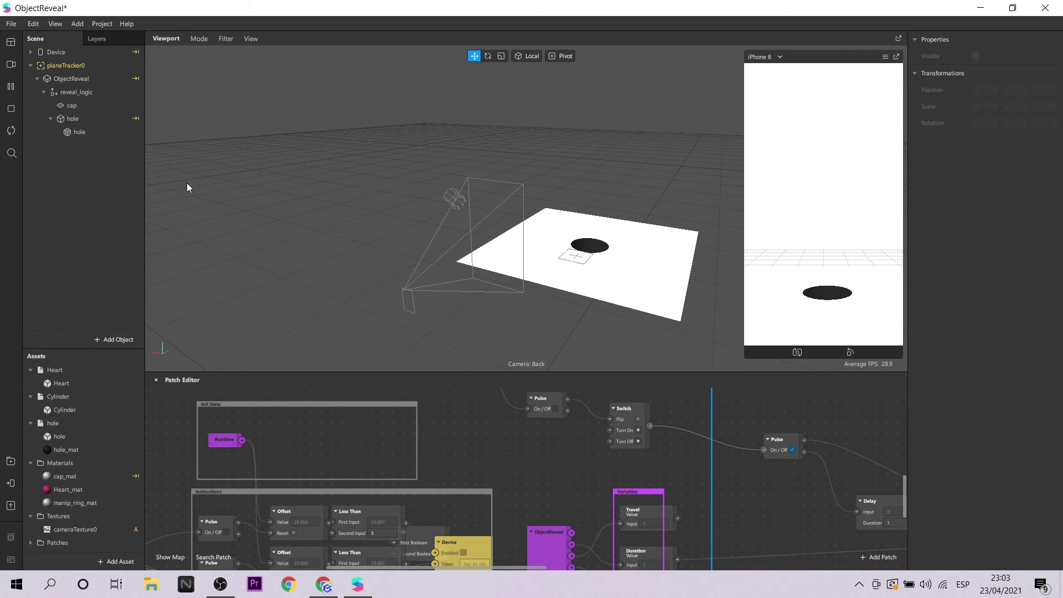
Add a plane as a child of the parent hole object
click(96, 121)
right_click(95, 121)
mouse_move(139, 131)
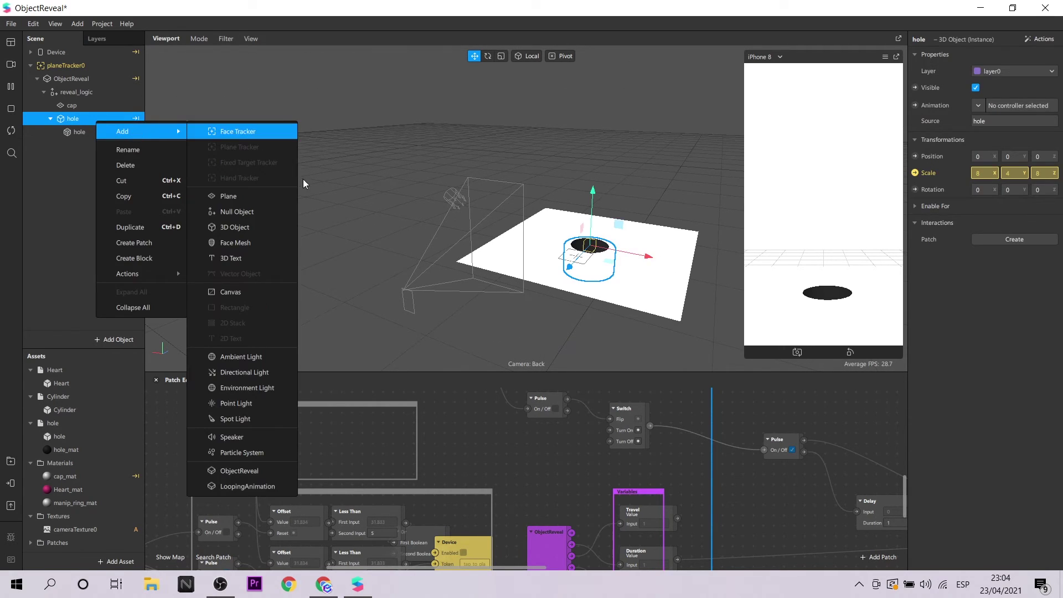
click(233, 201)
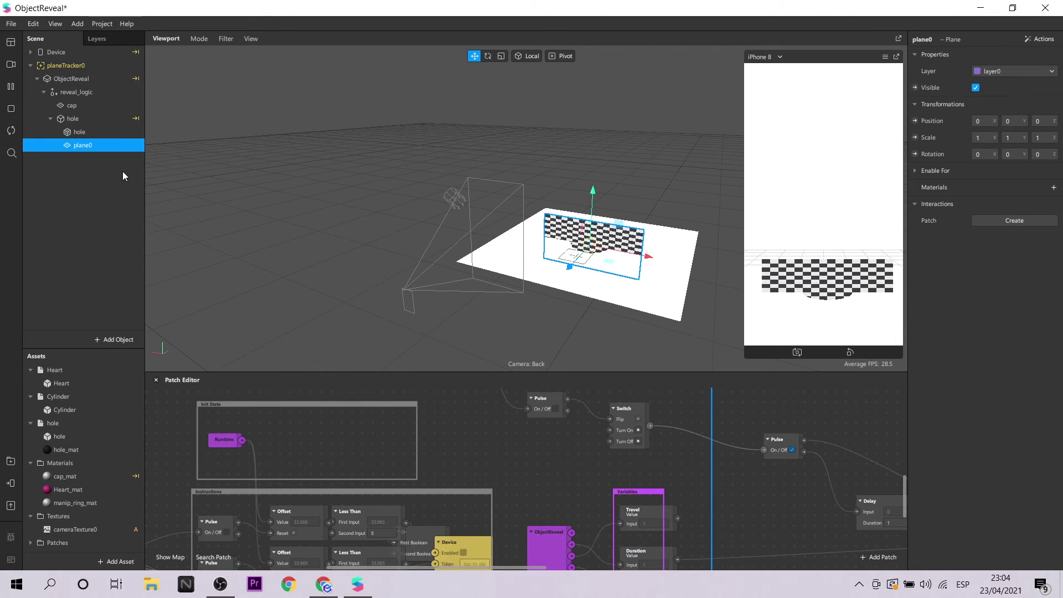
Lay the new plane flat by setting its X rotation to -90
key(e)
drag(578, 247, 596, 214)
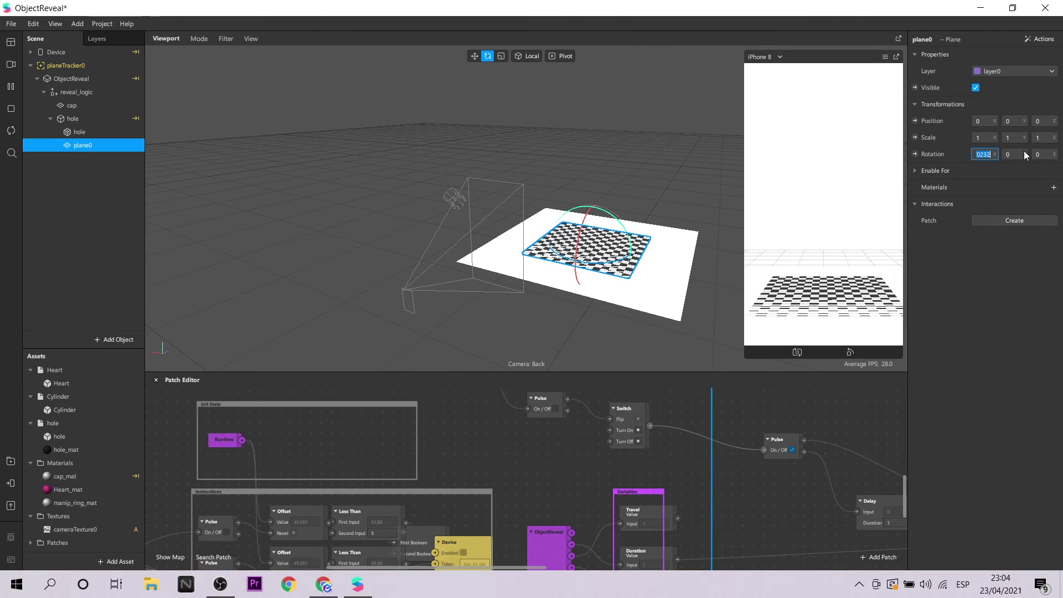
key(Return)
Lower the plane inside the hole to about -0.02 in Y and scale it to about 0.567 by 0.645
click(473, 56)
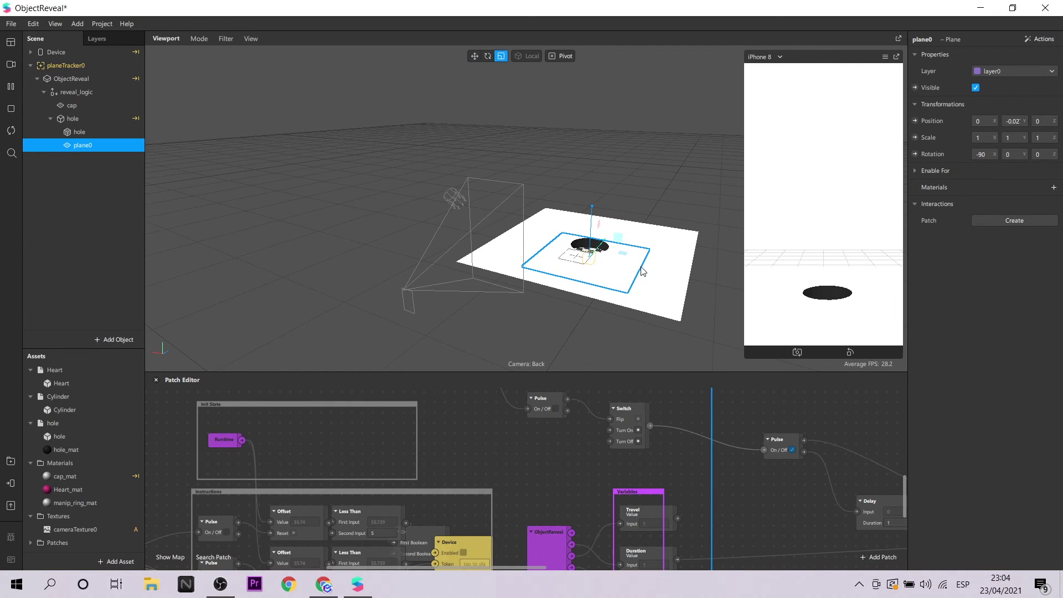
drag(608, 245, 584, 258)
alt+drag(477, 328, 555, 282)
Rename the new plane as terrain01
click(84, 145)
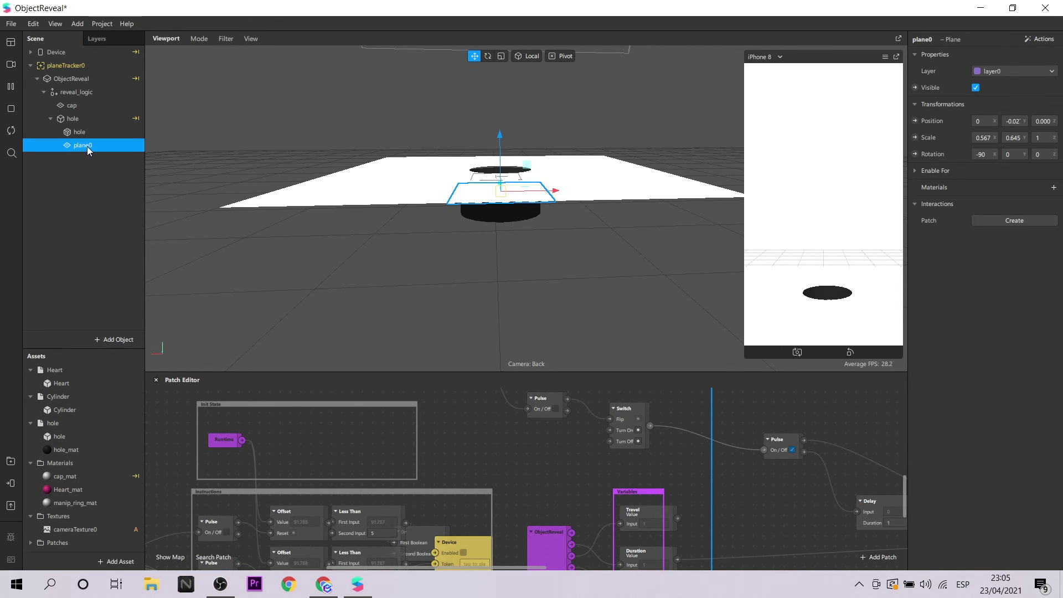
text(terrain)
key(Return)
text(01)
key(Return)
Create a new material and assign it to the terrain01 plane
drag(410, 247, 525, 280)
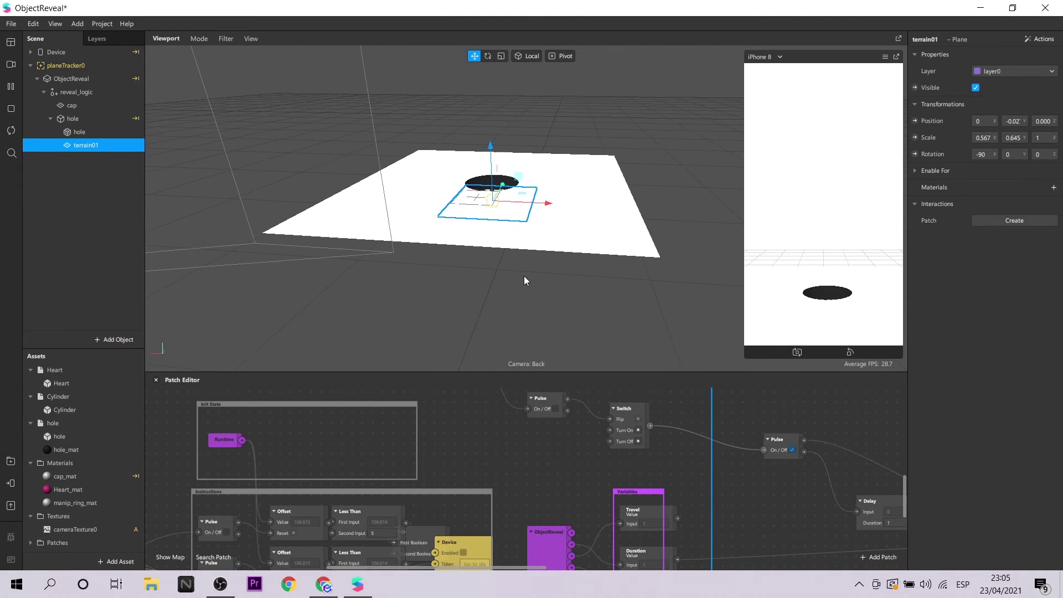
click(1057, 189)
click(1000, 270)
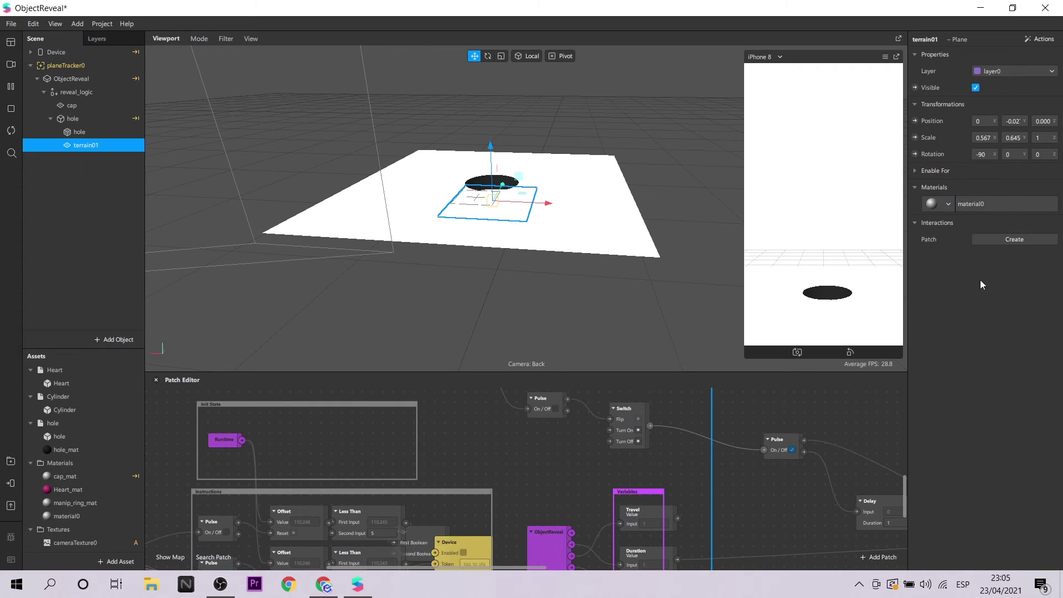
Rename the plane's new material as terrain01, with shader type Flat, and import image 2 as its diffuse texture
click(82, 518)
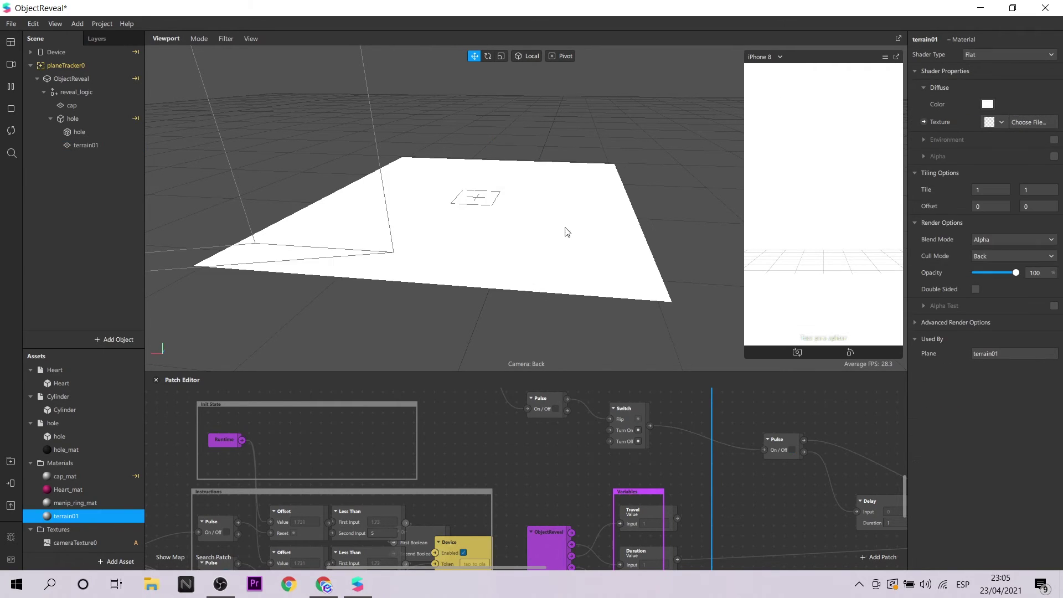
click(791, 220)
click(995, 121)
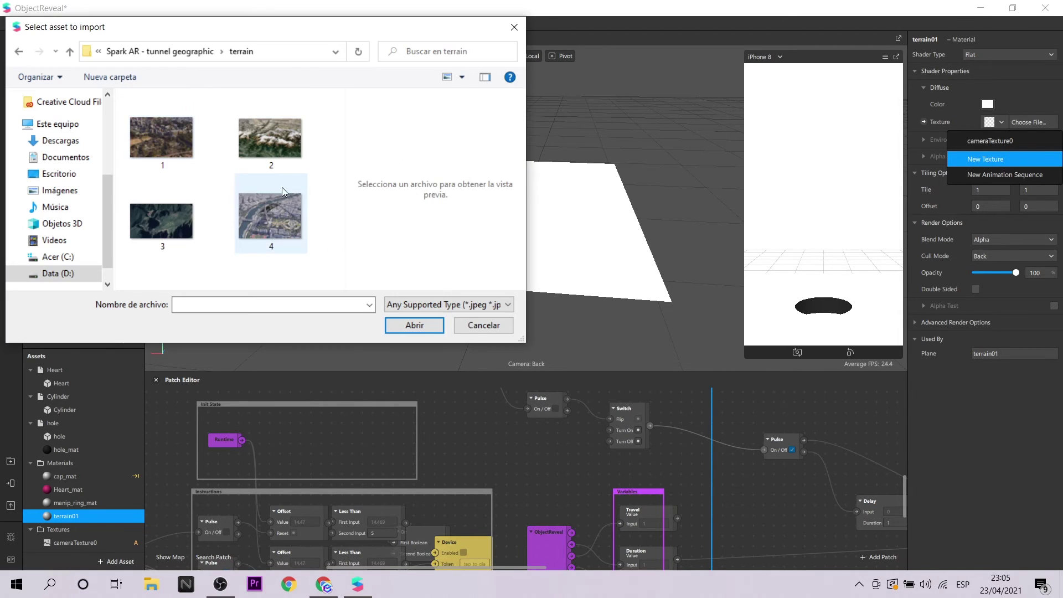
click(271, 133)
click(415, 326)
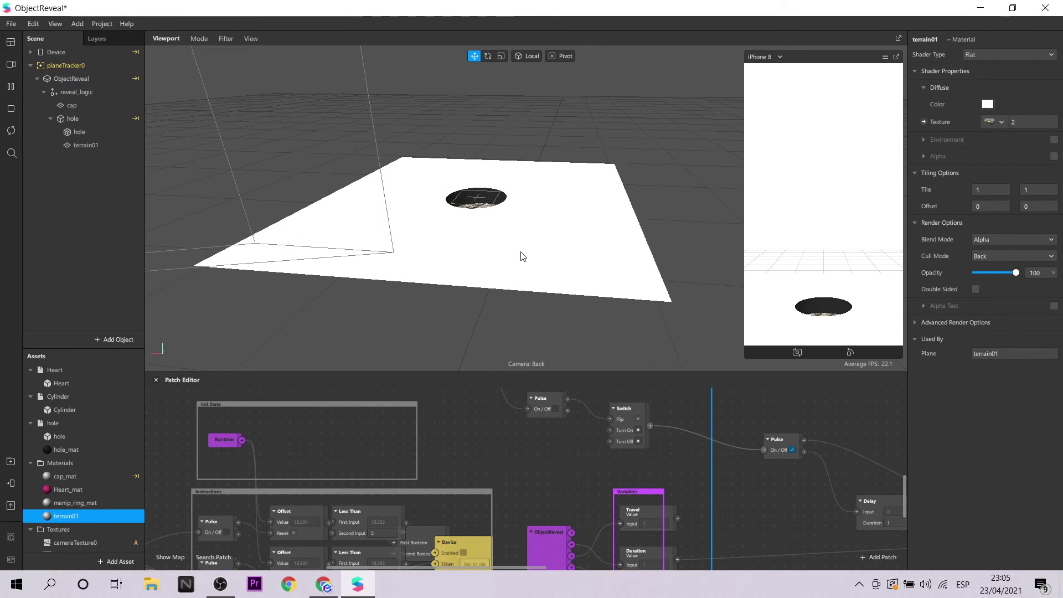
drag(504, 239, 504, 278)
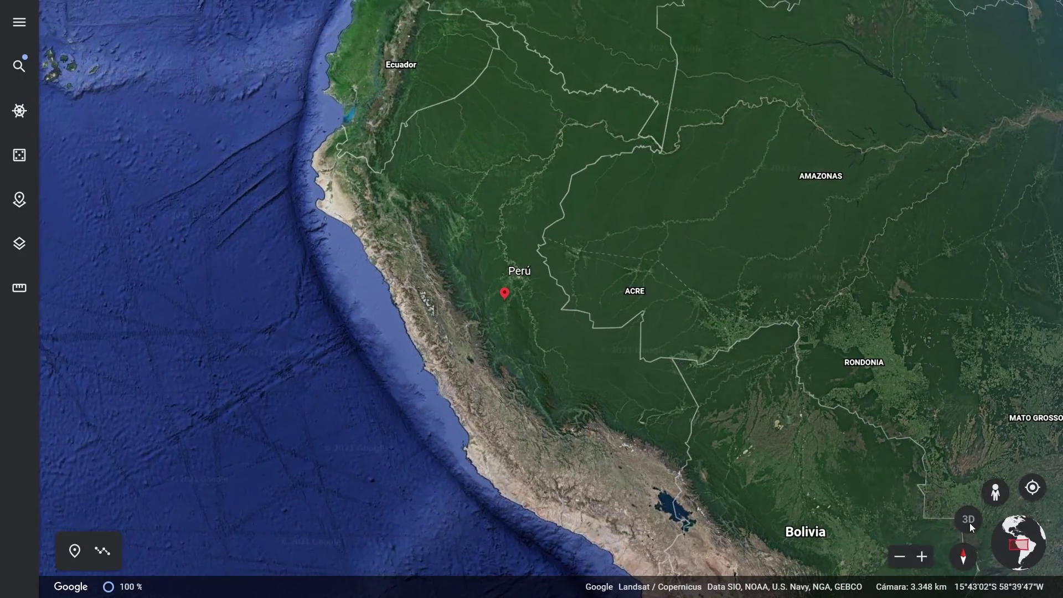
Switch to Google Earth, search for Manhattan, Nueva York, and show it in the 3D view
click(18, 65)
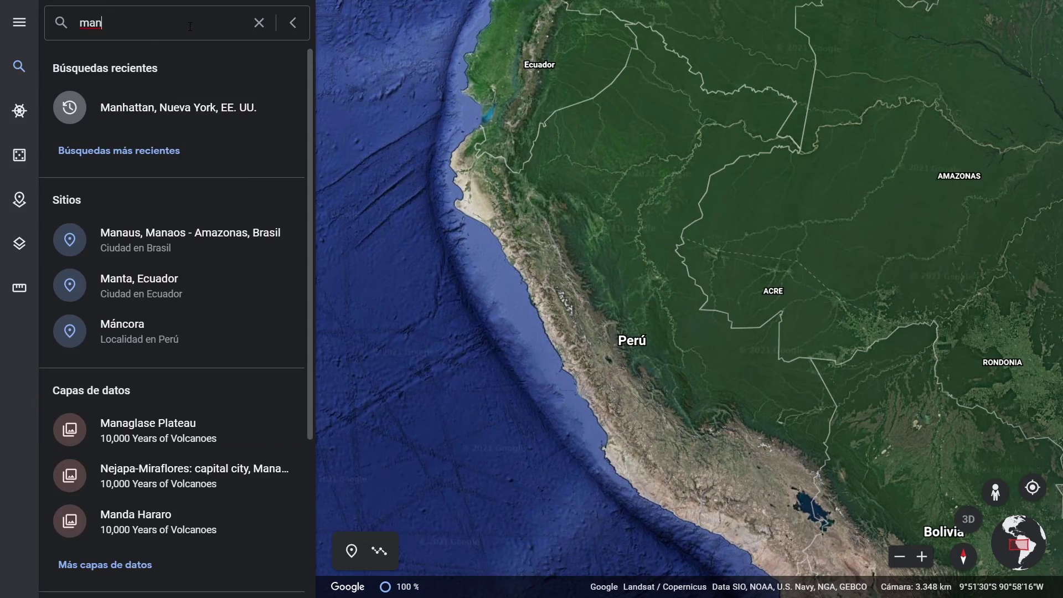
click(182, 96)
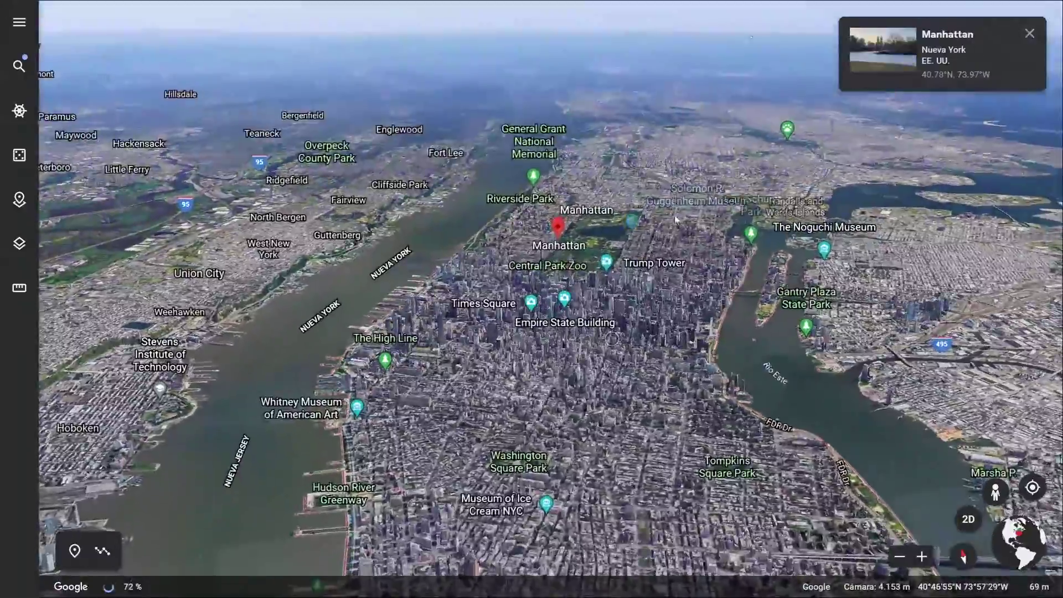
click(969, 519)
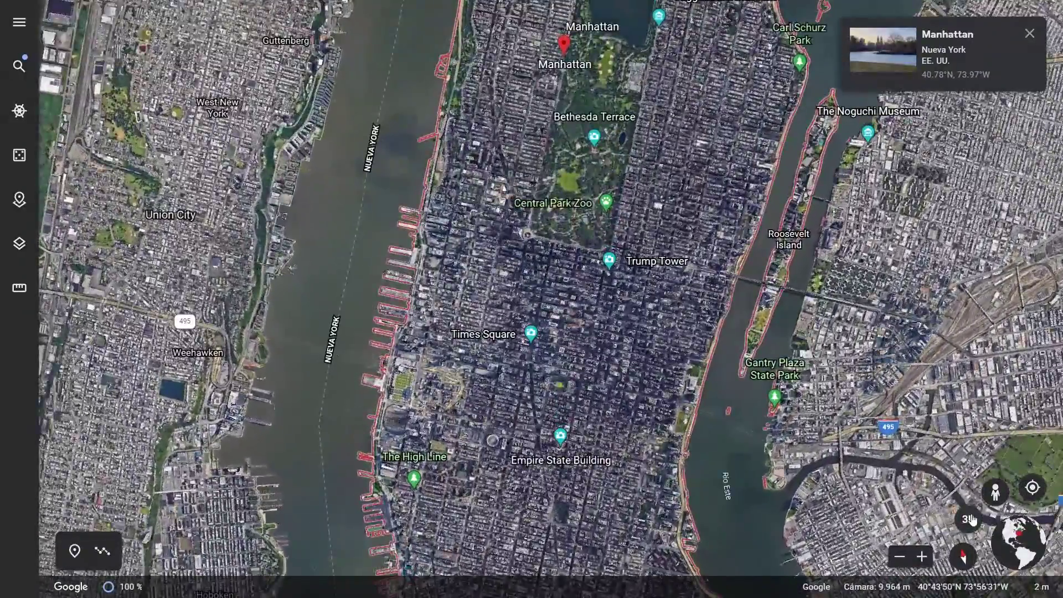
click(969, 519)
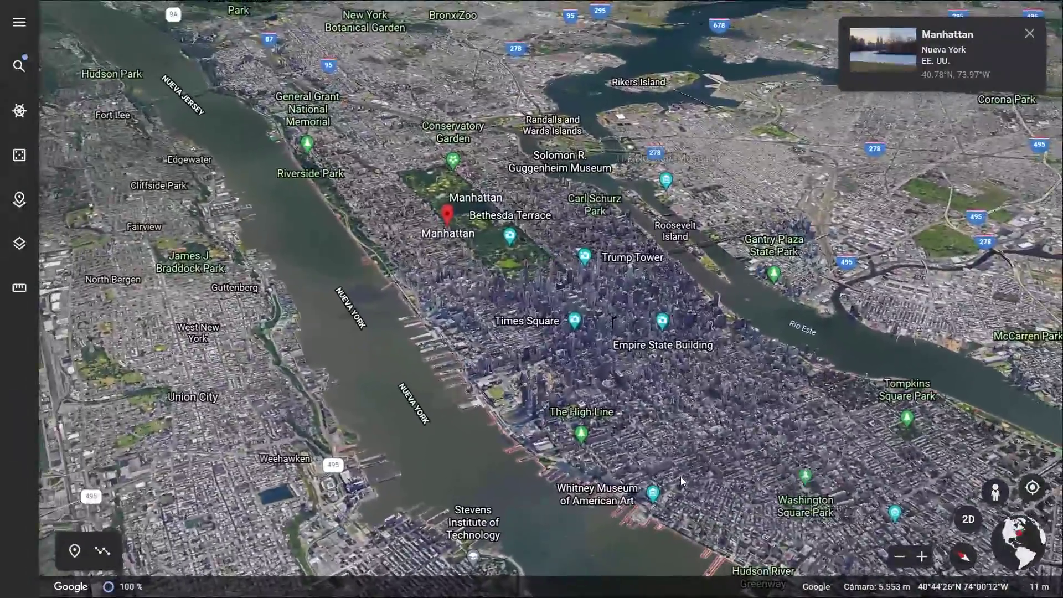
Frame Manhattan in an oblique view towards Central Park and set the map style to En blanco
drag(680, 481, 438, 482)
drag(572, 433, 374, 411)
scroll(374, 412, down, 1)
mouse_move(374, 365)
mouse_down()
mouse_move(390, 427)
mouse_move(324, 404)
mouse_move(379, 355)
mouse_up()
scroll(351, 435, up, 5)
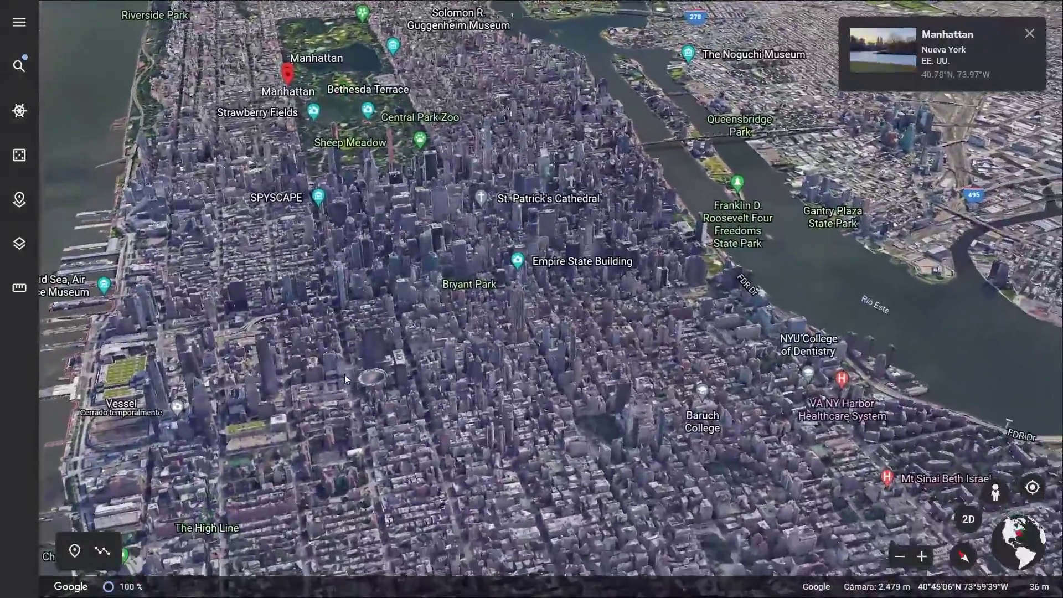
drag(345, 375, 470, 560)
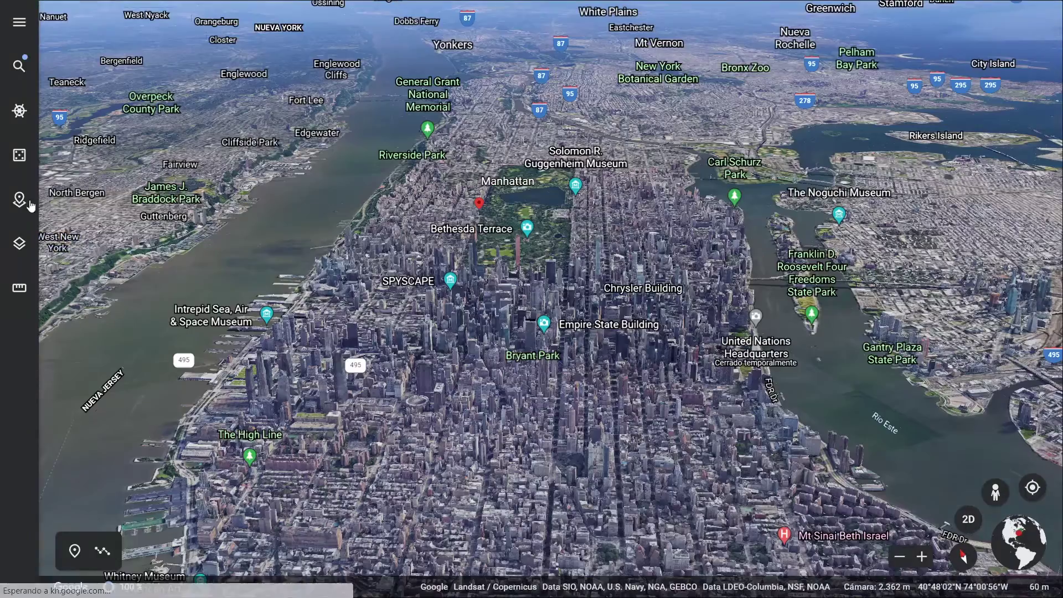
click(19, 244)
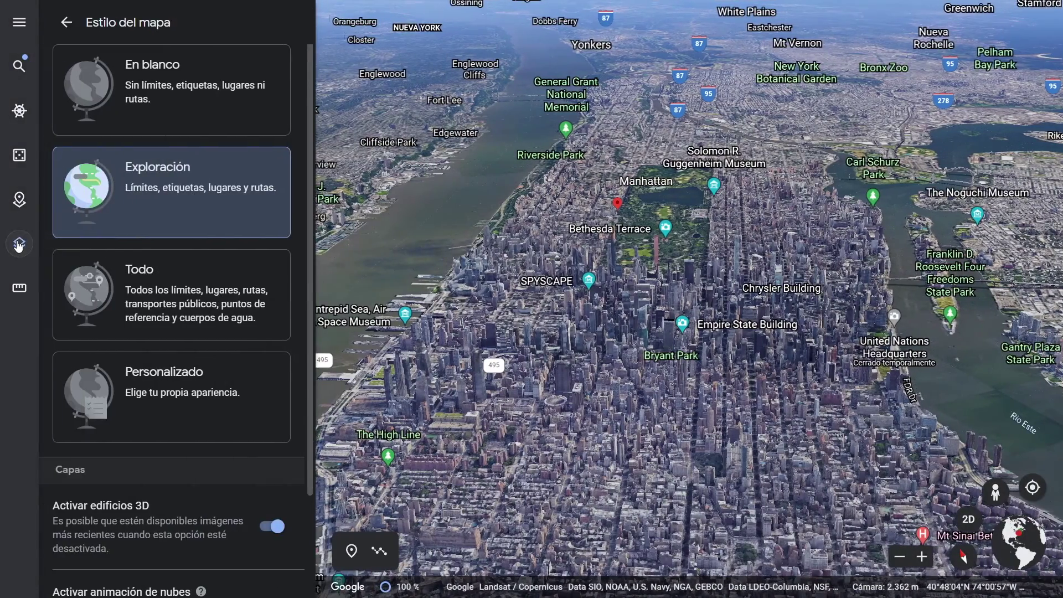
click(158, 85)
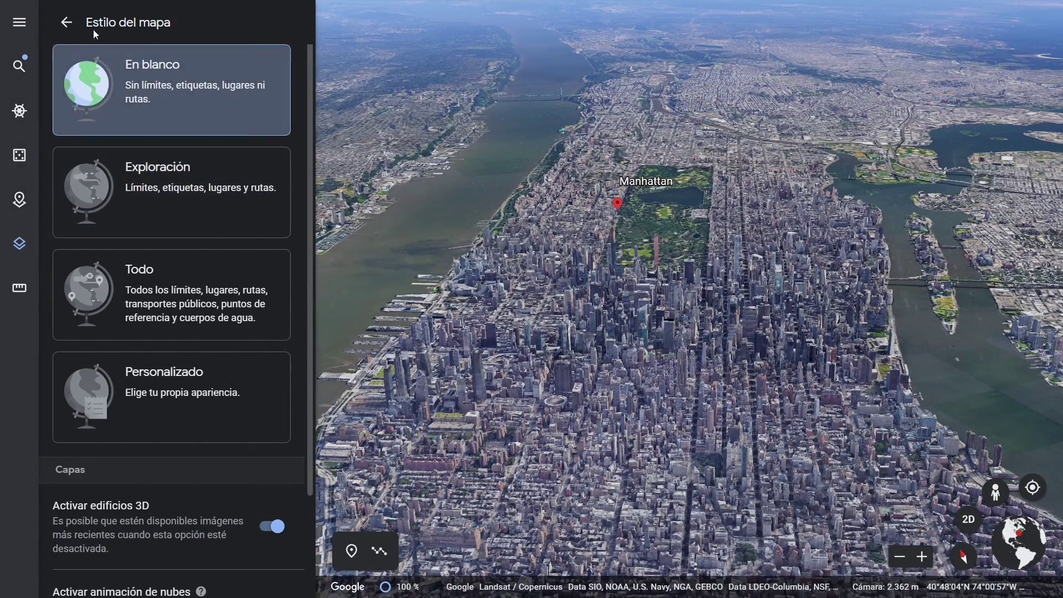
scroll(475, 303, up, 2)
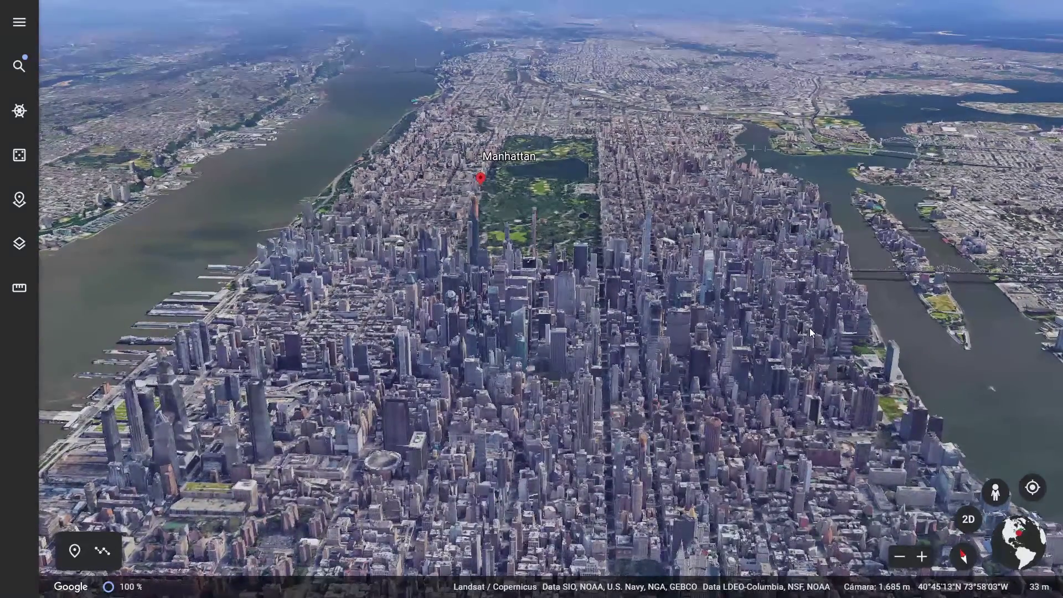
Capture a region of about 1361x861 pixels of the Manhattan view and save it as JPEG 2 in the imagenes folder
key(Print)
drag(186, 41, 938, 517)
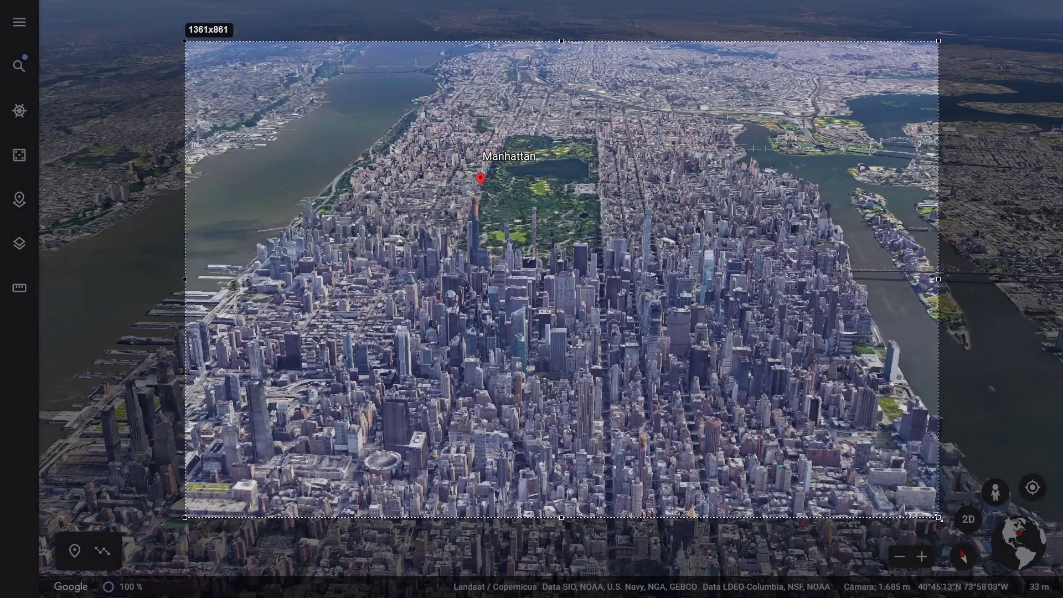
click(913, 528)
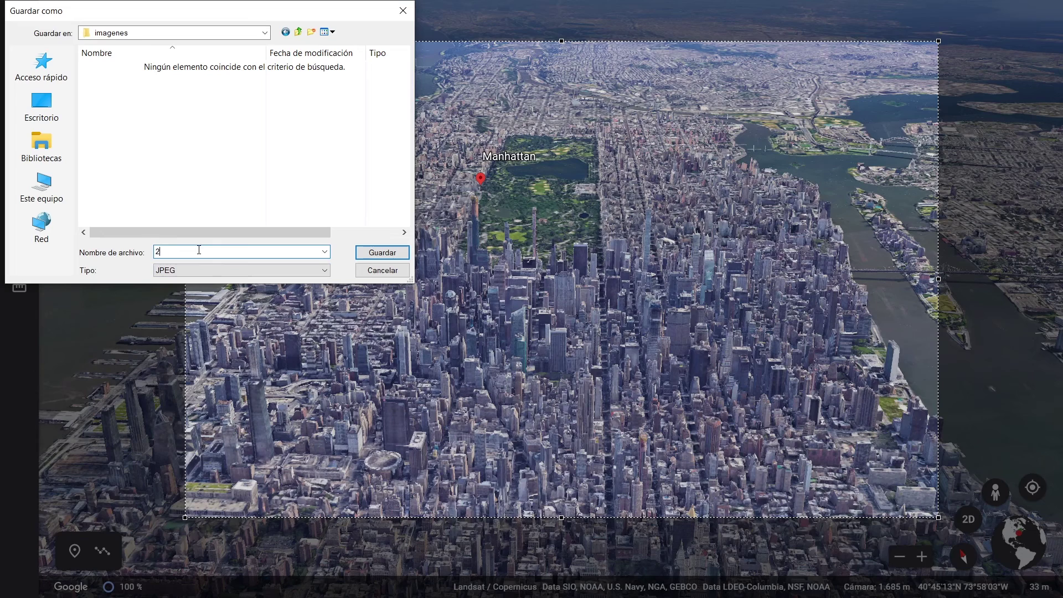
key(Return)
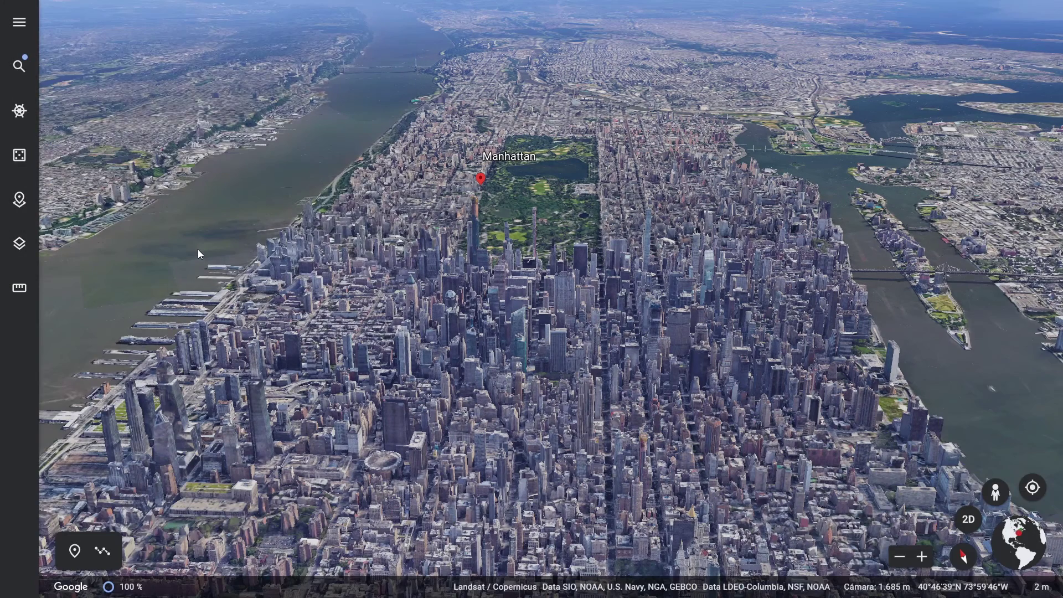
Search for "murall" and fly to Muralla China, Huairou, China
click(18, 66)
text(mur)
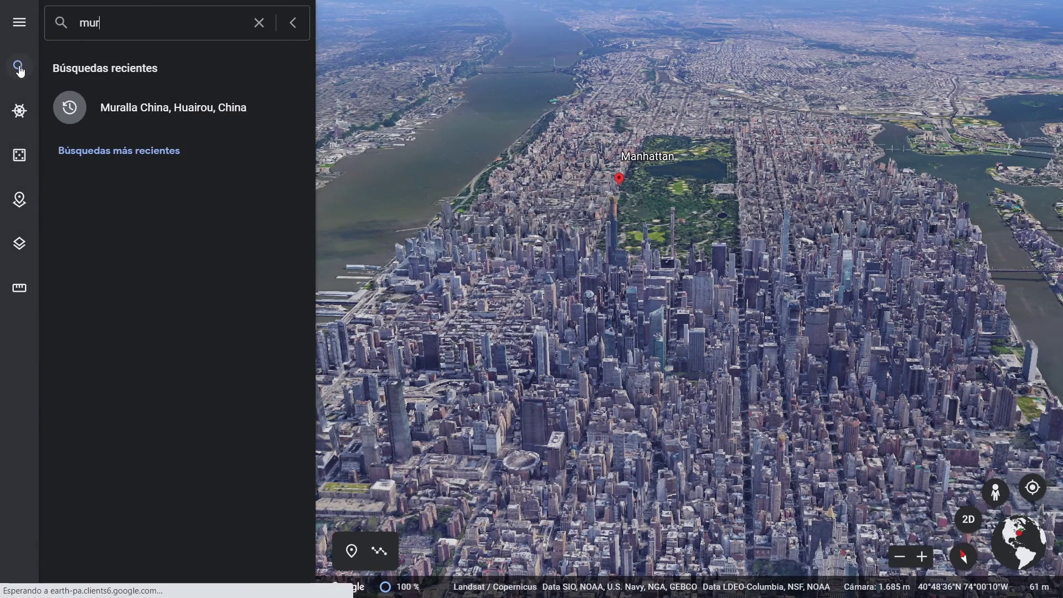
text(all)
click(145, 105)
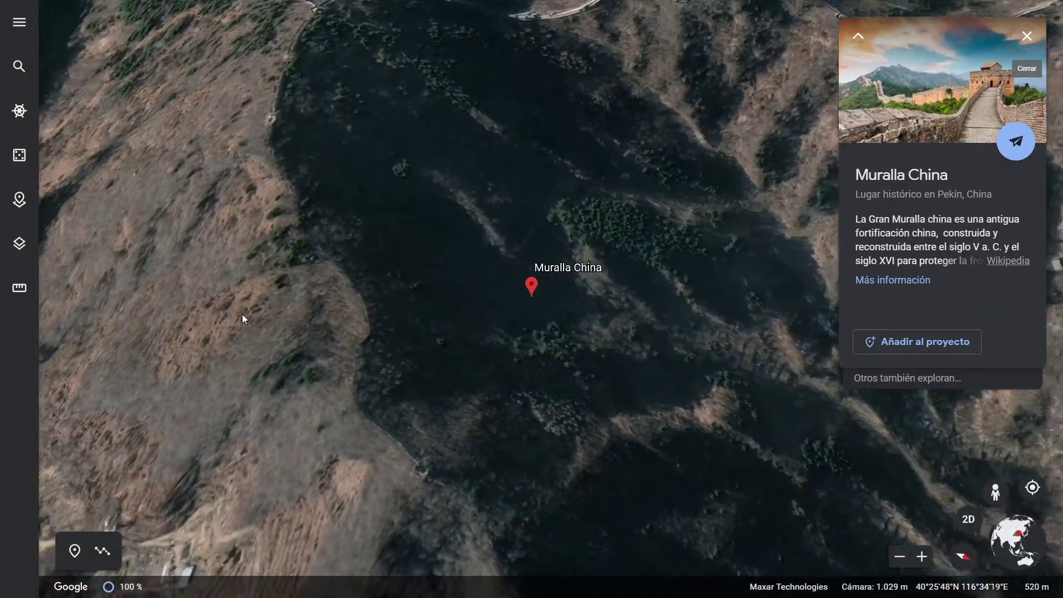
Frame the Great Wall of China along its mountain ridge in an oblique 3D view
drag(224, 360, 76, 420)
mouse_move(446, 174)
mouse_down()
mouse_move(379, 373)
mouse_move(332, 409)
mouse_up()
drag(438, 388, 2, 446)
scroll(475, 328, down, 5)
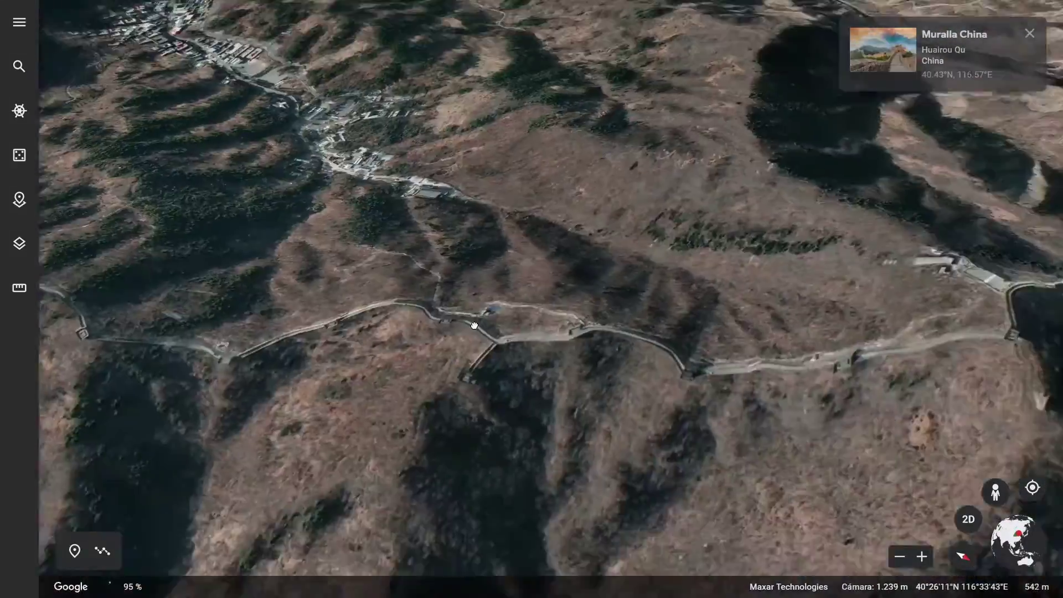
scroll(811, 325, up, 3)
middle_drag(811, 325, 299, 391)
drag(703, 390, 614, 427)
scroll(615, 427, up, 3)
Capture a region of the Great Wall view, widen the selection and save the image as 3
key(Print)
drag(207, 80, 850, 546)
drag(853, 318, 917, 319)
key(ctrl+s)
text(3)
key(Return)
Search for "torre e", fly to Torre Eiffel and dismiss its information card
click(19, 66)
text(torre e)
click(183, 108)
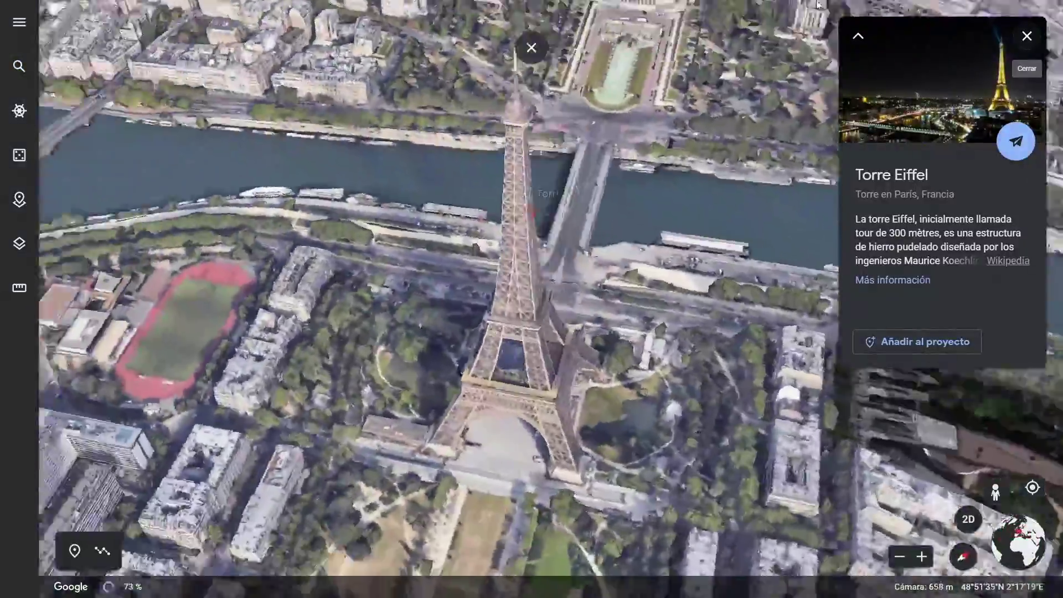
click(1027, 36)
Frame the Eiffel Tower and the Seine in an oblique 3D view after checking the area in 2D
click(968, 519)
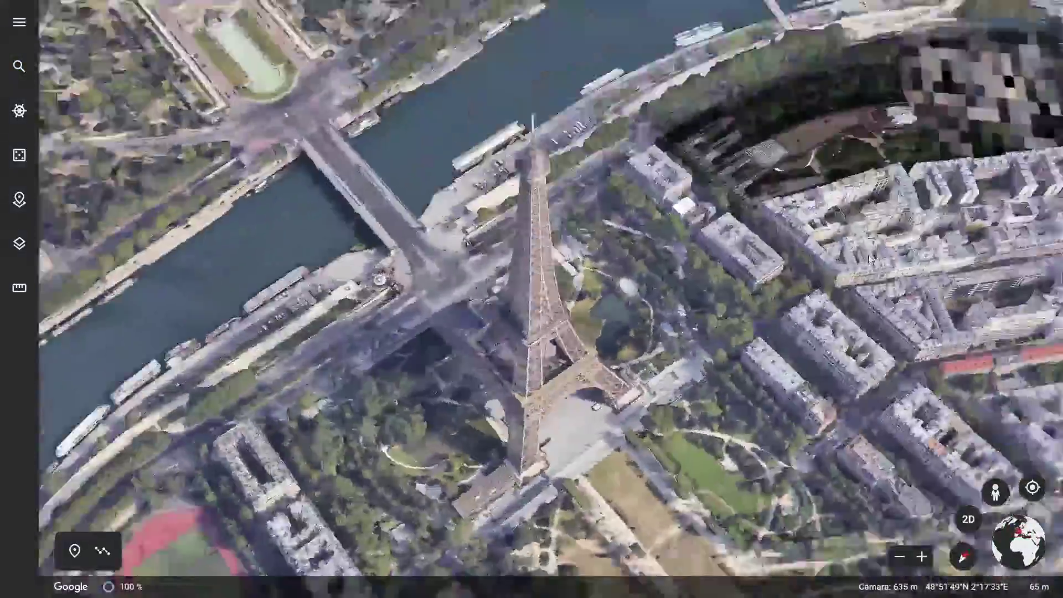
middle_drag(696, 422, 332, 382)
scroll(503, 407, down, 5)
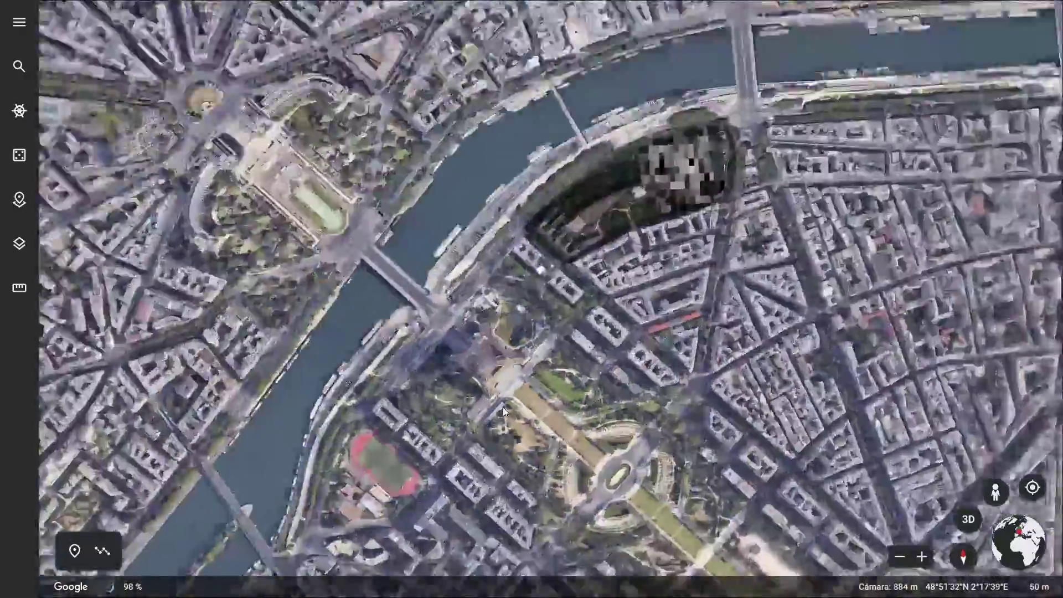
scroll(510, 396, up, 2)
drag(510, 396, 494, 346)
click(966, 523)
scroll(503, 271, up, 5)
Try the Exploración and Todo map styles, returning to En blanco
click(19, 243)
click(171, 192)
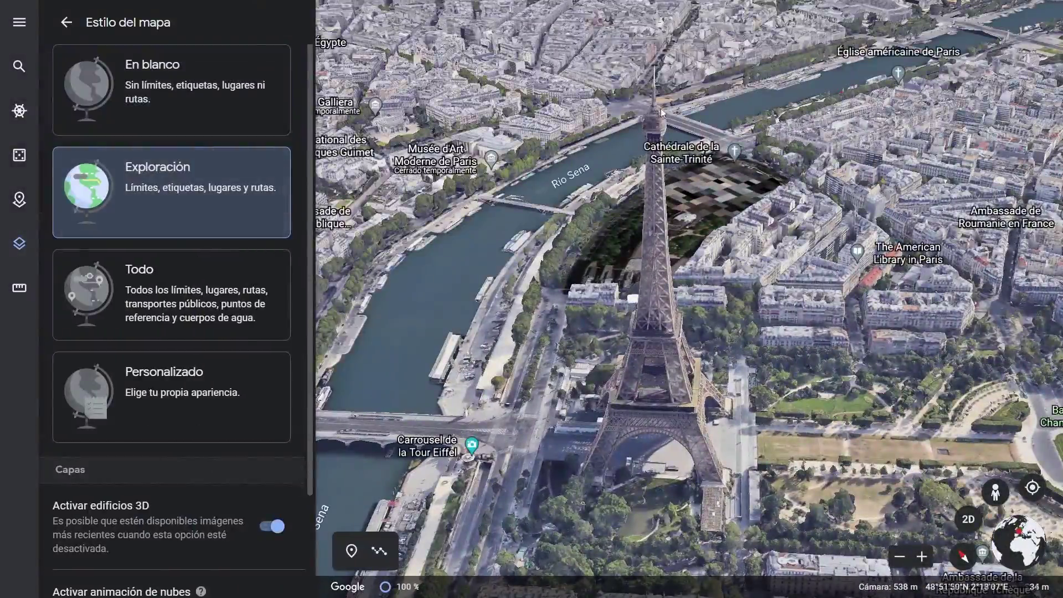
click(154, 294)
click(167, 189)
click(175, 128)
click(65, 23)
Capture a region around the Eiffel Tower, adjust the selection's placement and width, and save the image as 4
scroll(603, 317, down, 3)
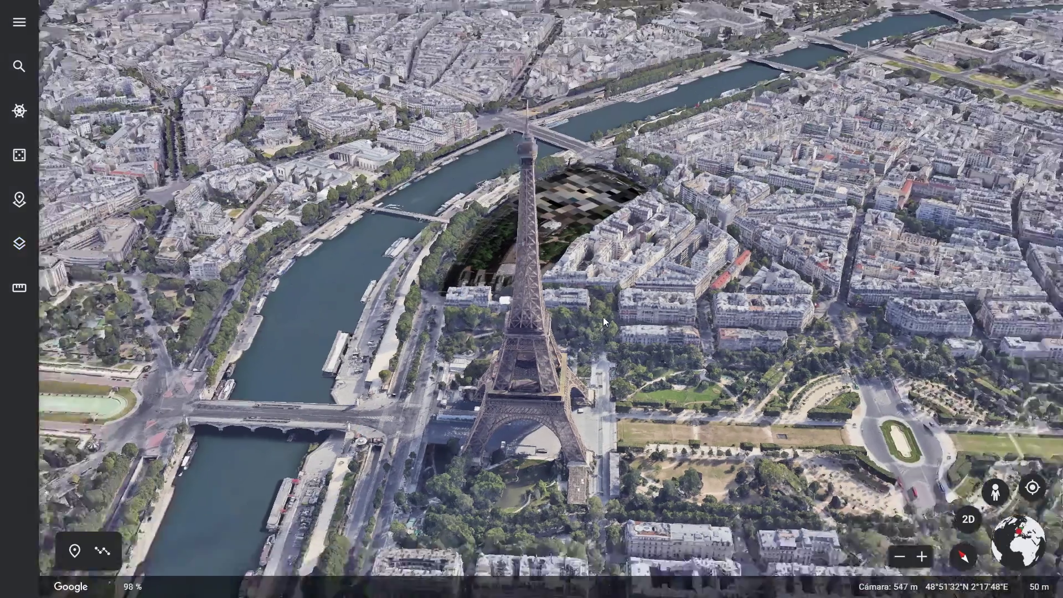
key(Print)
drag(216, 85, 907, 556)
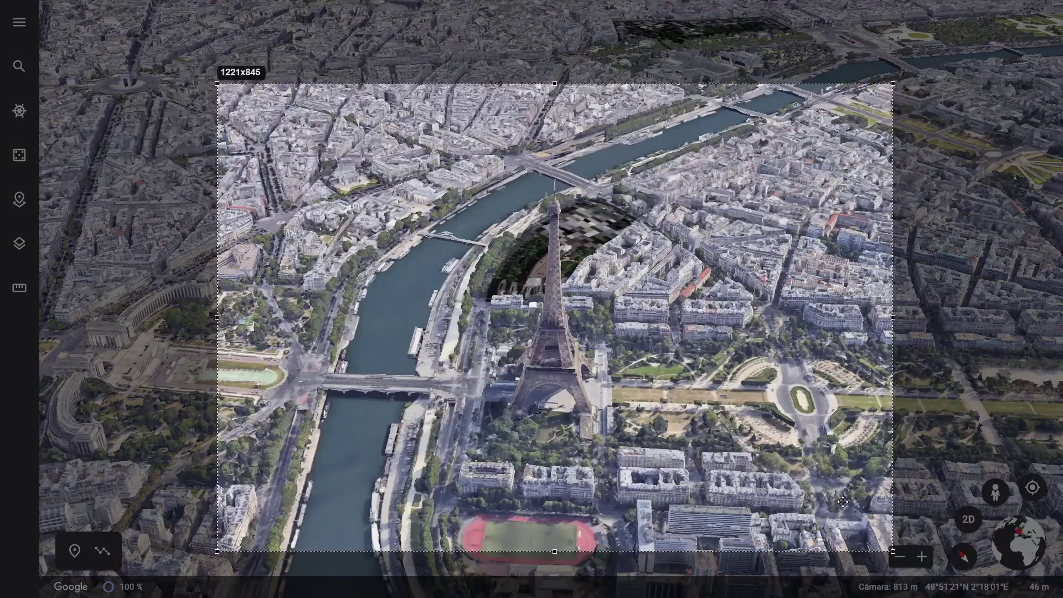
mouse_move(888, 328)
mouse_down()
mouse_move(899, 324)
mouse_move(882, 324)
mouse_up()
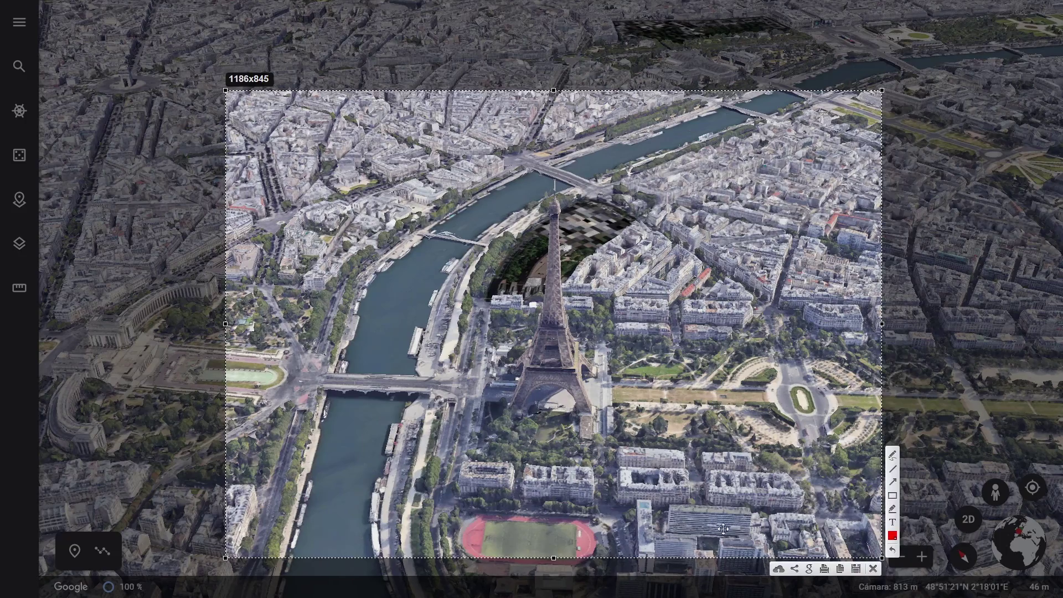
drag(225, 324, 206, 325)
key(ctrl+s)
text(4)
key(Return)
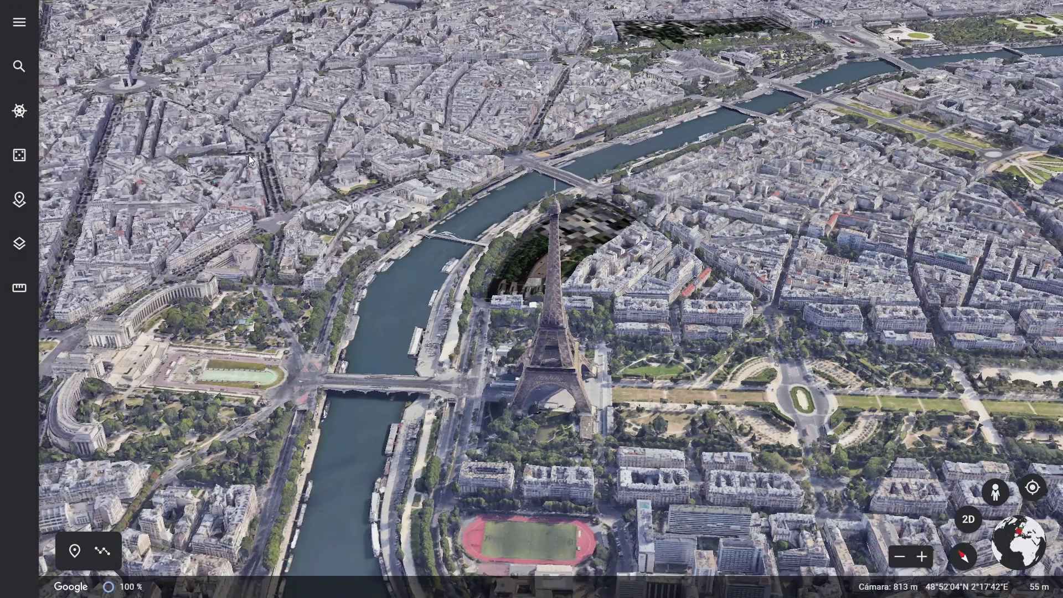
Search for "piramide giza" and try the first suggested place
click(19, 66)
text(piramide giza)
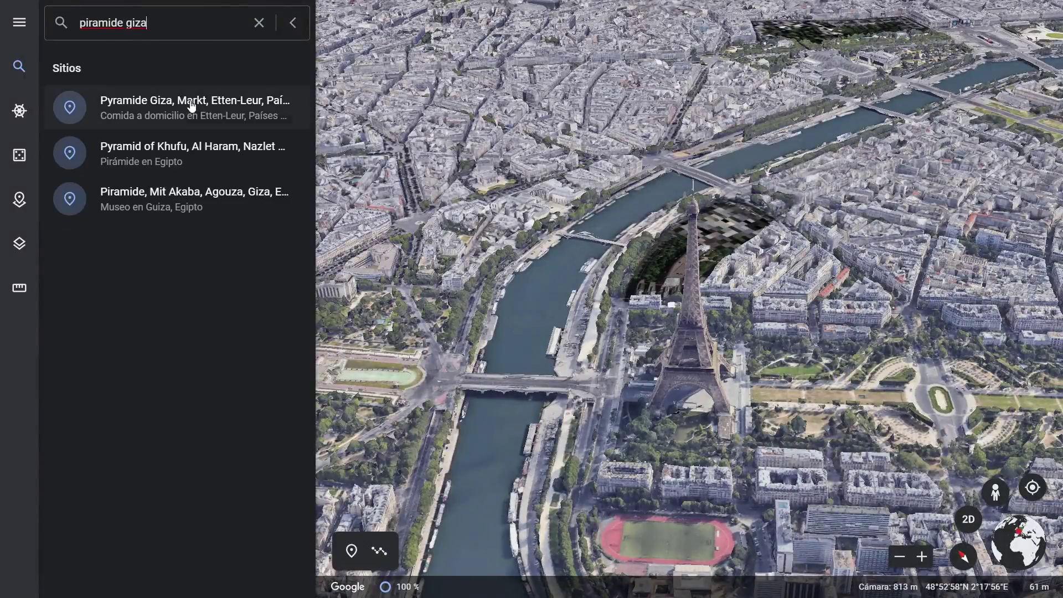
click(192, 105)
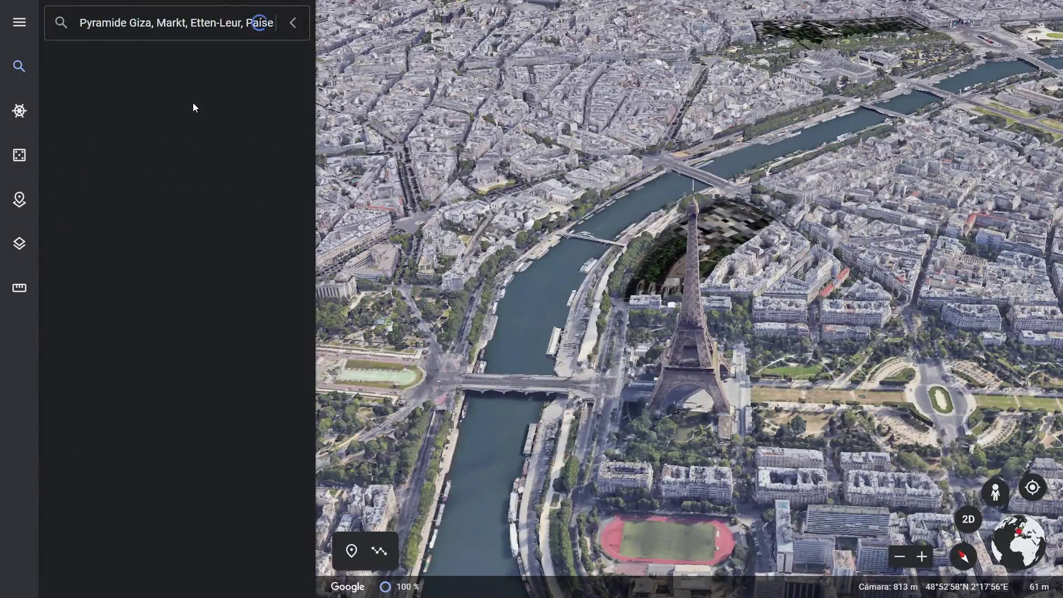
Search again for the Great Pyramid of Giza, fly to Gran Pirámide de Guiza and dismiss its information card
click(18, 66)
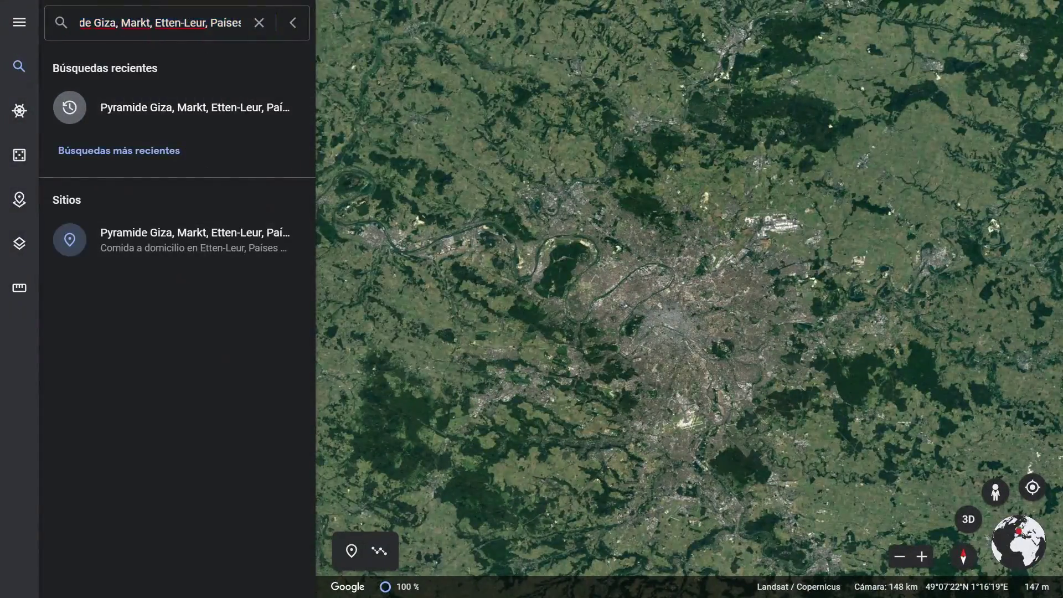
click(174, 334)
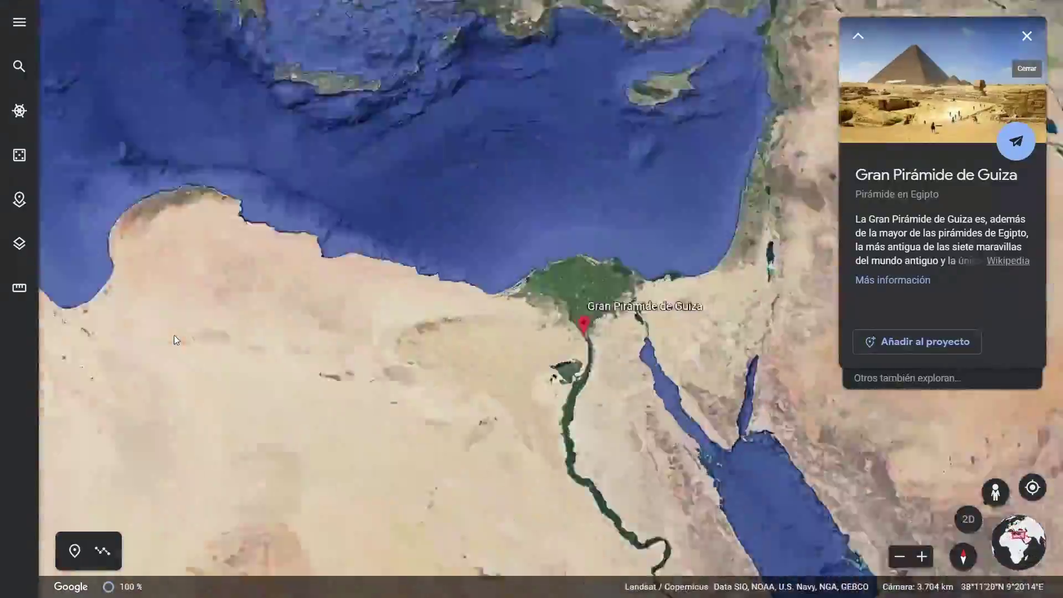
click(1027, 37)
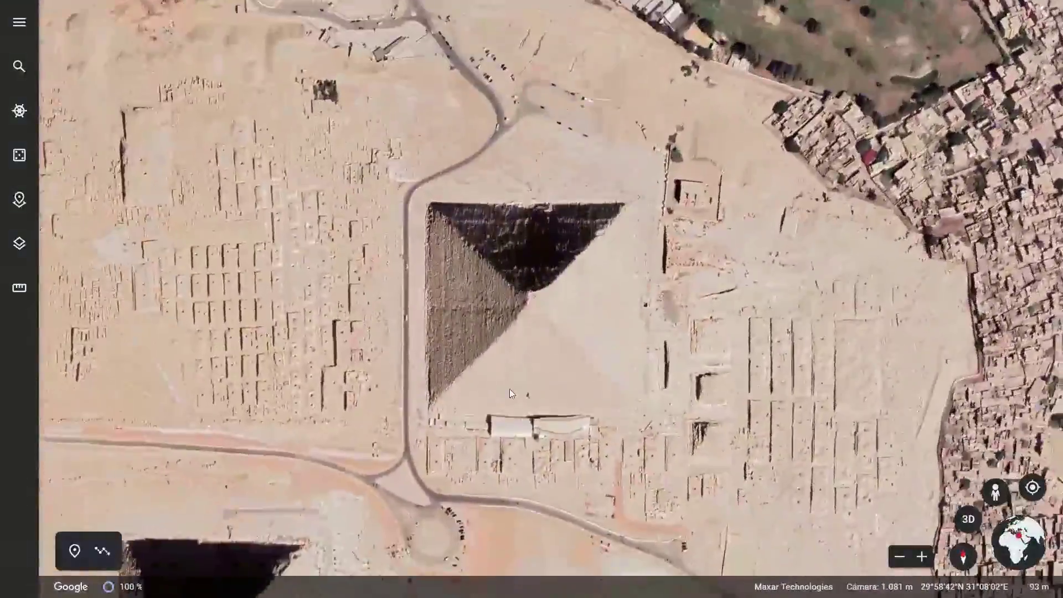
Frame two Giza pyramids against the horizon in a tilted 3D view and select that region for a screenshot
scroll(510, 351, down, 2)
middle_drag(495, 371, 495, 189)
shift+drag(495, 188, 821, 477)
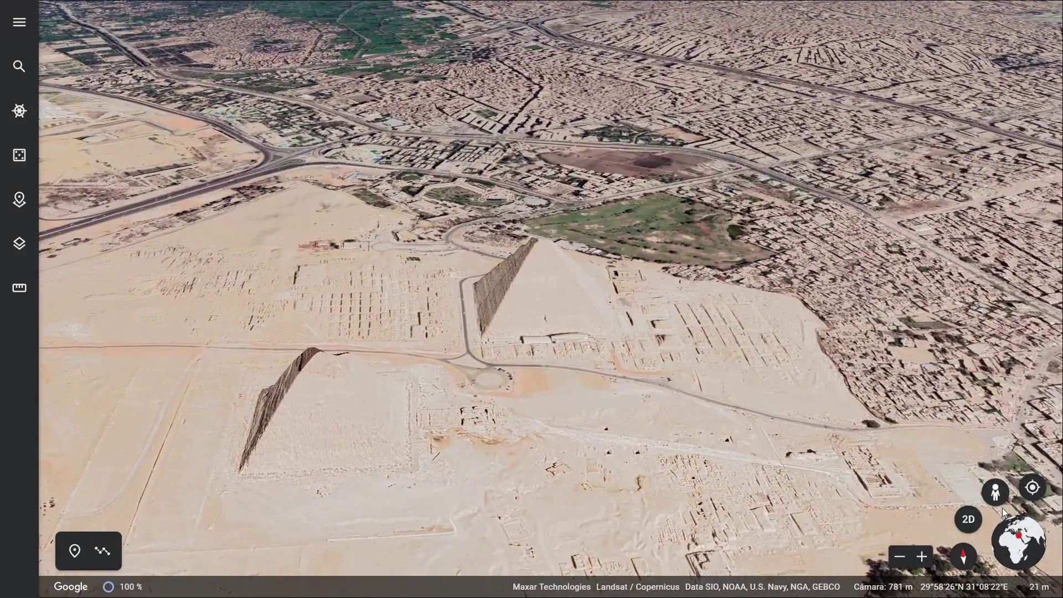
scroll(496, 418, up, 3)
middle_drag(626, 493, 535, 481)
shift+drag(535, 482, 618, 427)
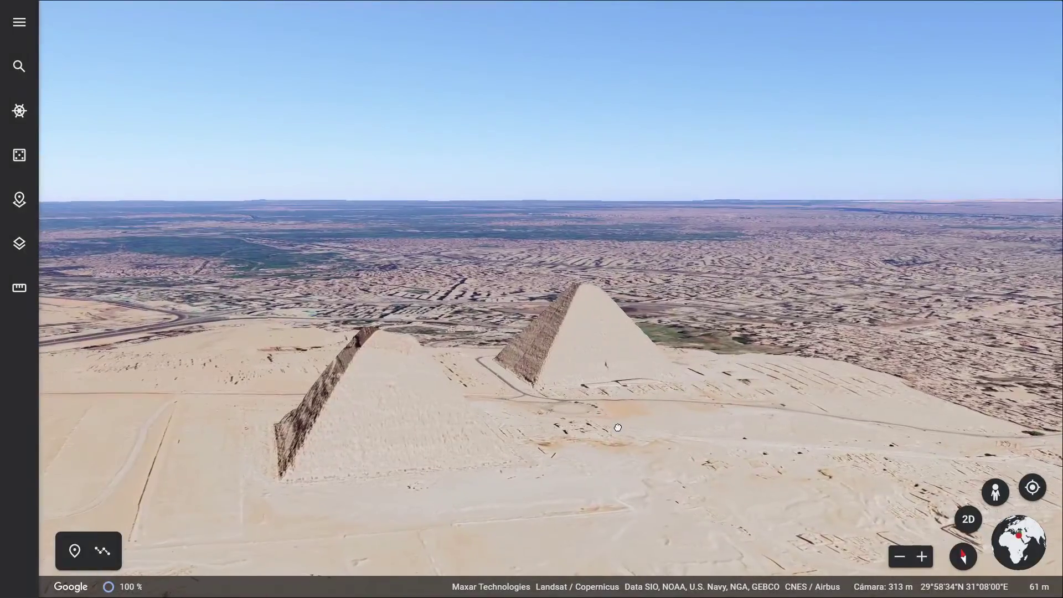
key(Print)
mouse_move(211, 123)
mouse_down()
mouse_move(404, 444)
mouse_move(873, 549)
mouse_up()
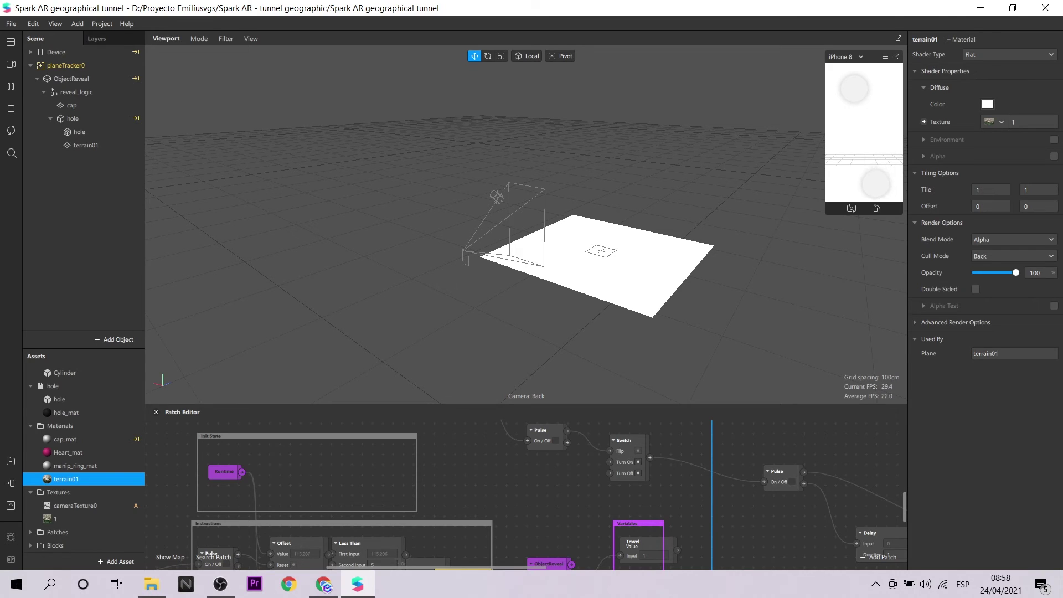
Add two new planes inside the upper hole object and name them terrain02 and terrain03
click(78, 121)
right_click(78, 120)
mouse_move(162, 131)
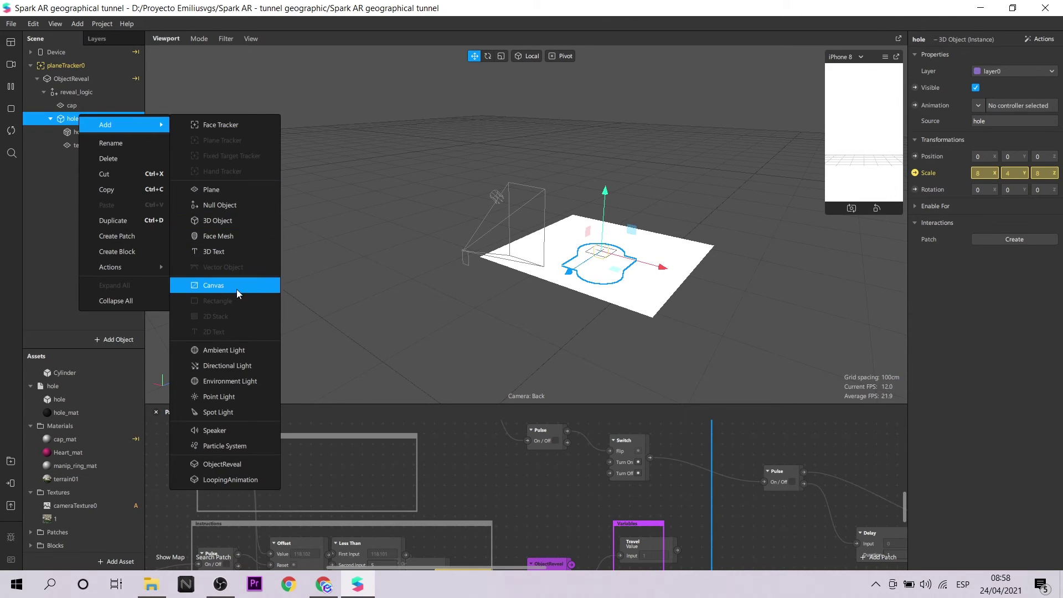
click(240, 195)
double_click(85, 159)
text(terrain)
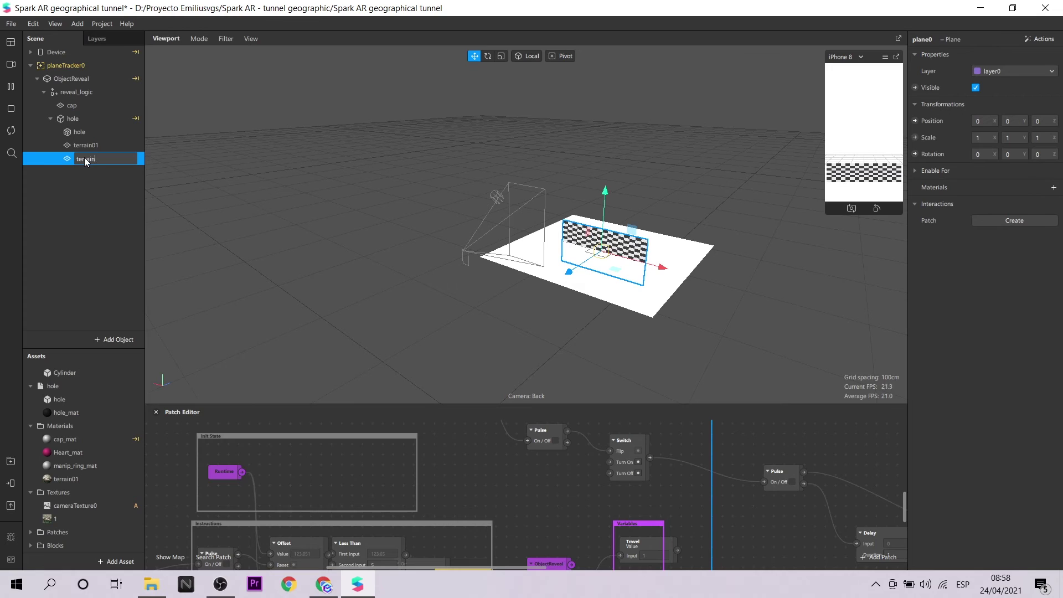
right_click(81, 118)
mouse_move(162, 127)
click(241, 195)
double_click(87, 172)
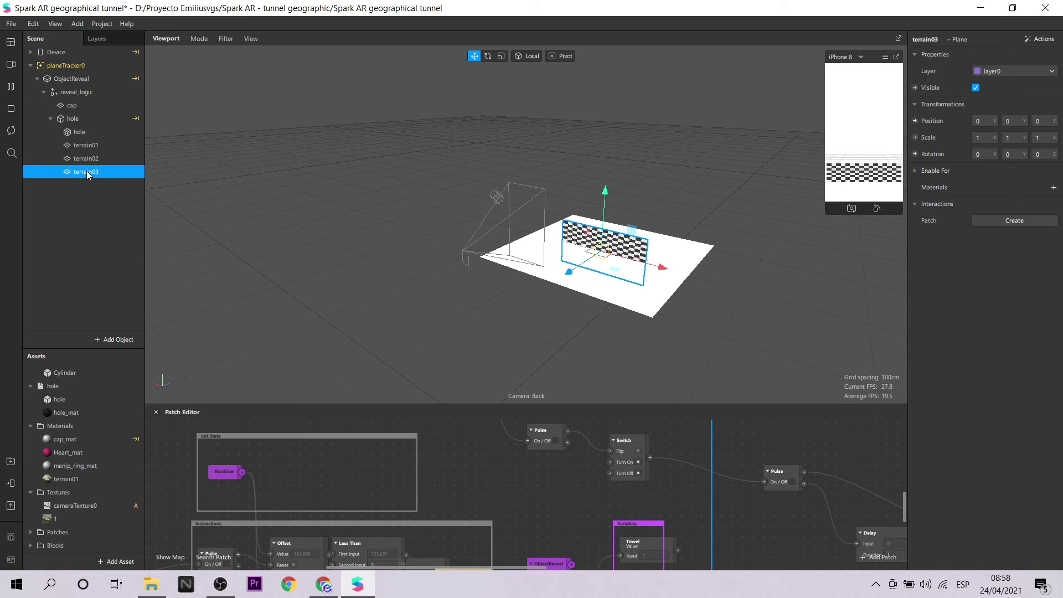
Add two further planes inside the same hole object and name them terrain04 and terrain05
right_click(87, 119)
click(241, 195)
double_click(89, 186)
text(terrain04)
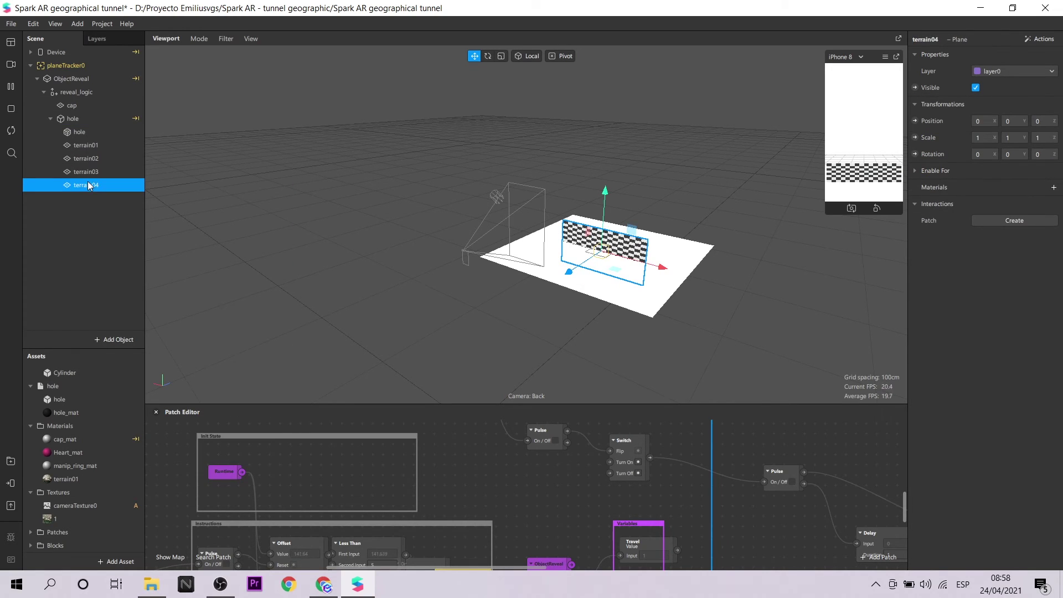
right_click(87, 118)
click(240, 191)
double_click(89, 199)
text(terrain05)
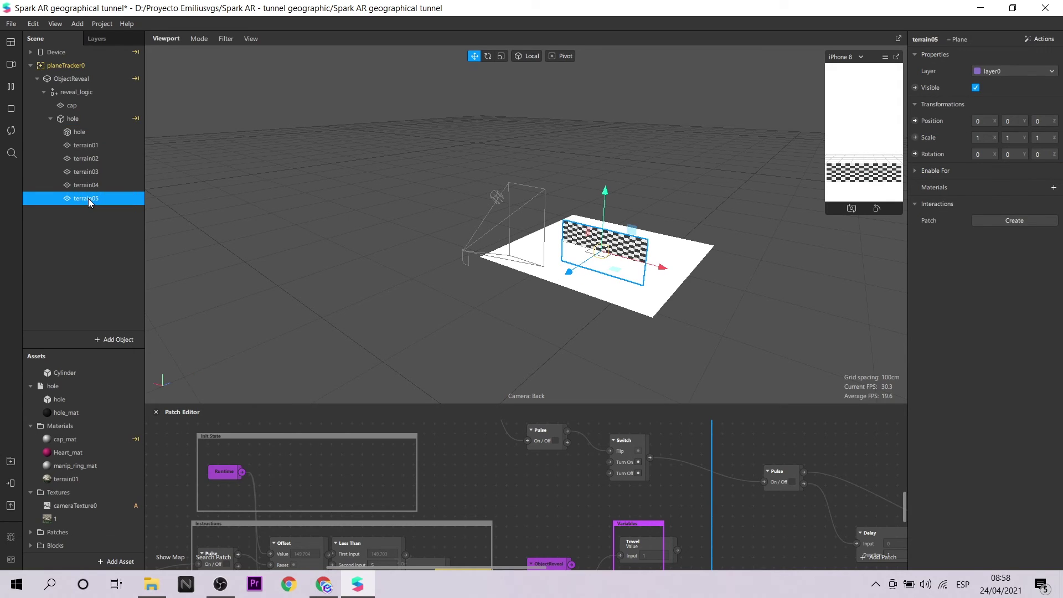
Copy terrain01's X scale of 0.567 and X rotation of -90 to the planes terrain02 through terrain05
click(86, 145)
click(111, 161)
click(988, 140)
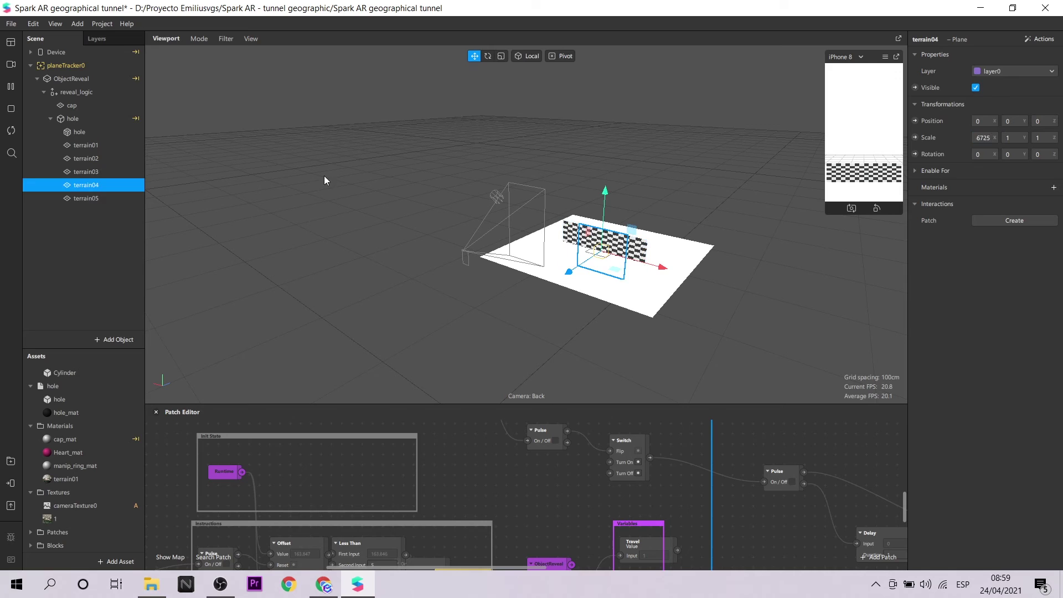
key(ctrl+v)
click(86, 145)
click(87, 161)
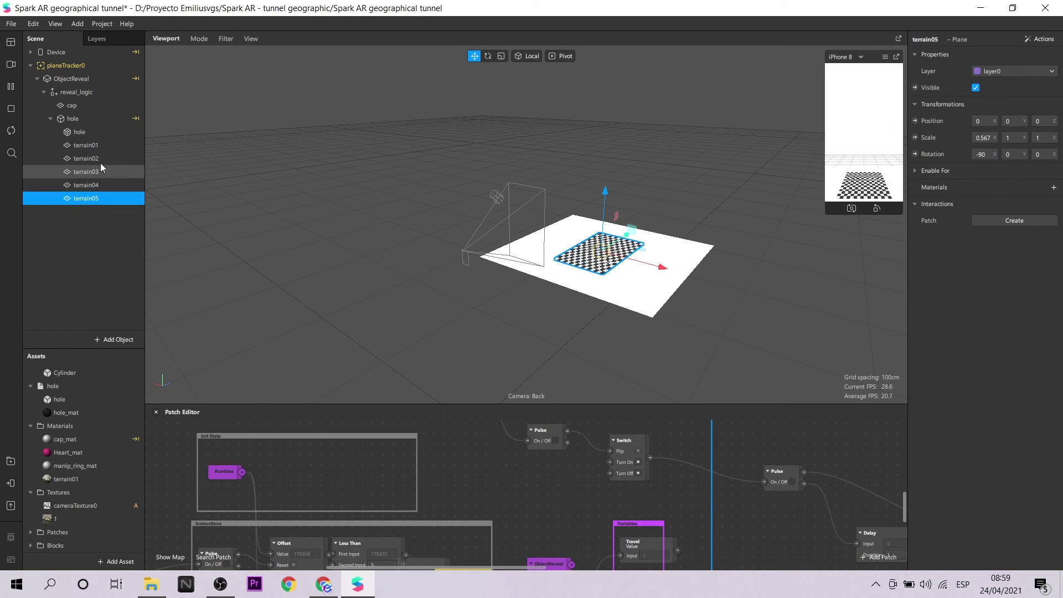
Copy terrain01's Y scale of 0.645 and Y position of -0.02 to the planes terrain02 through terrain05
key(ctrl+z)
key(ctrl+z)
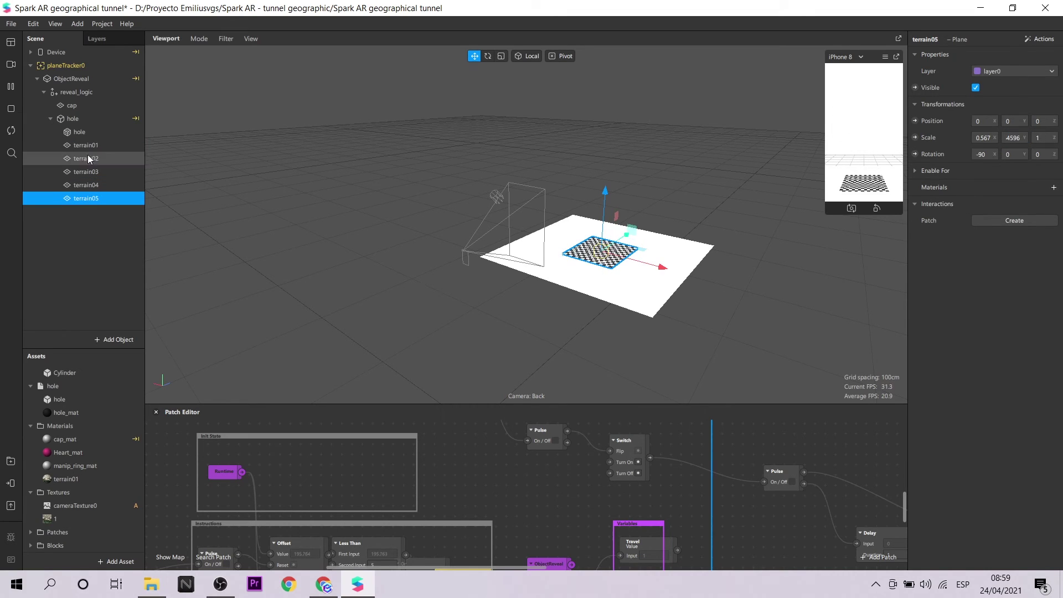
key(ctrl+z)
key(ctrl+z)
click(101, 172)
click(108, 186)
click(114, 199)
click(85, 234)
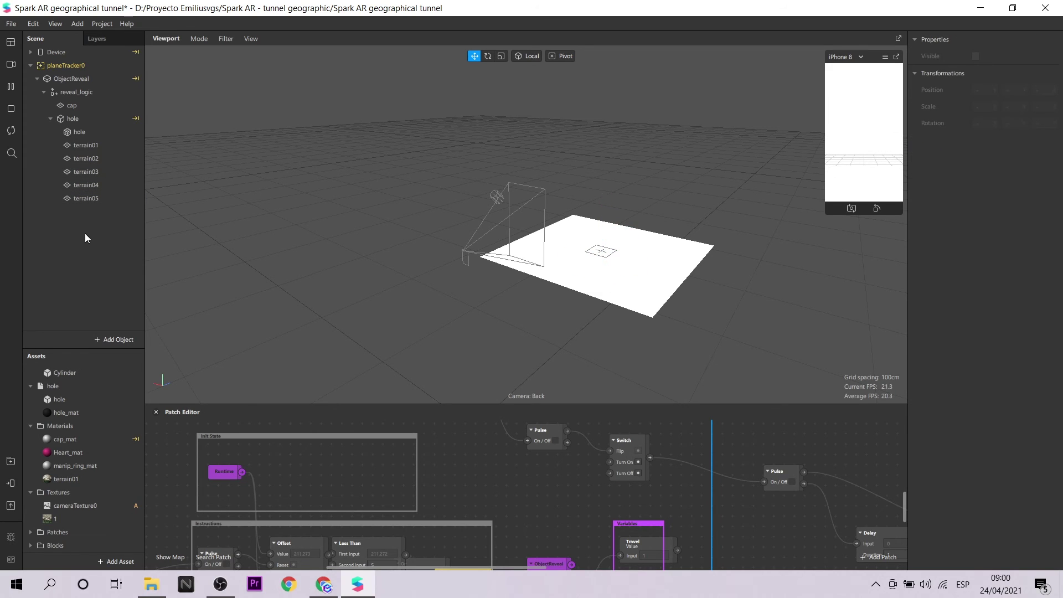
Add a Random patch triggered by the Switch through a new Pulse patch, and set its end range to 4
scroll(702, 467, down, 5)
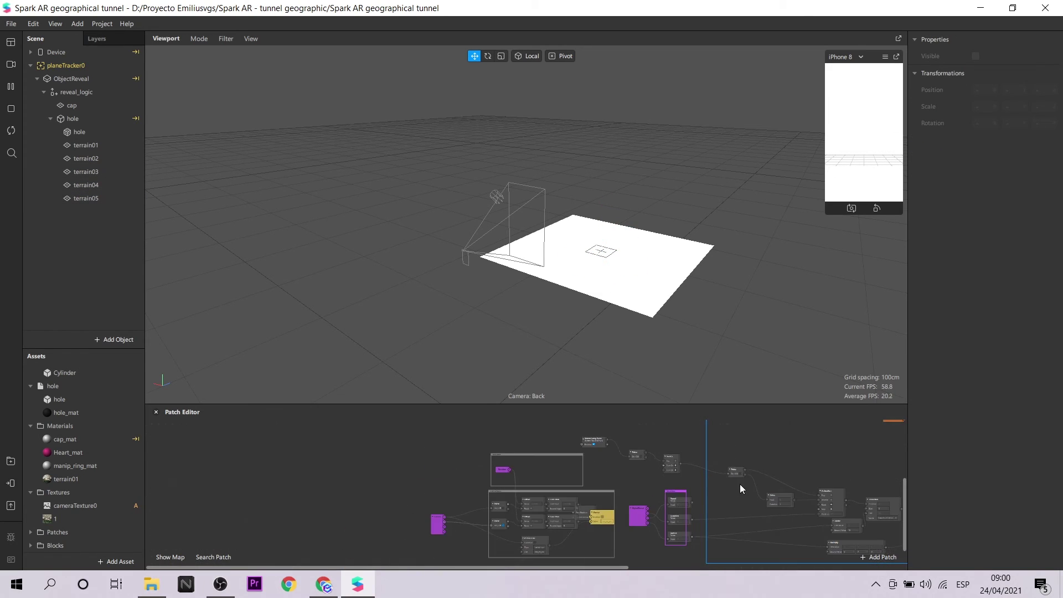
scroll(735, 493, up, 3)
drag(603, 563, 695, 560)
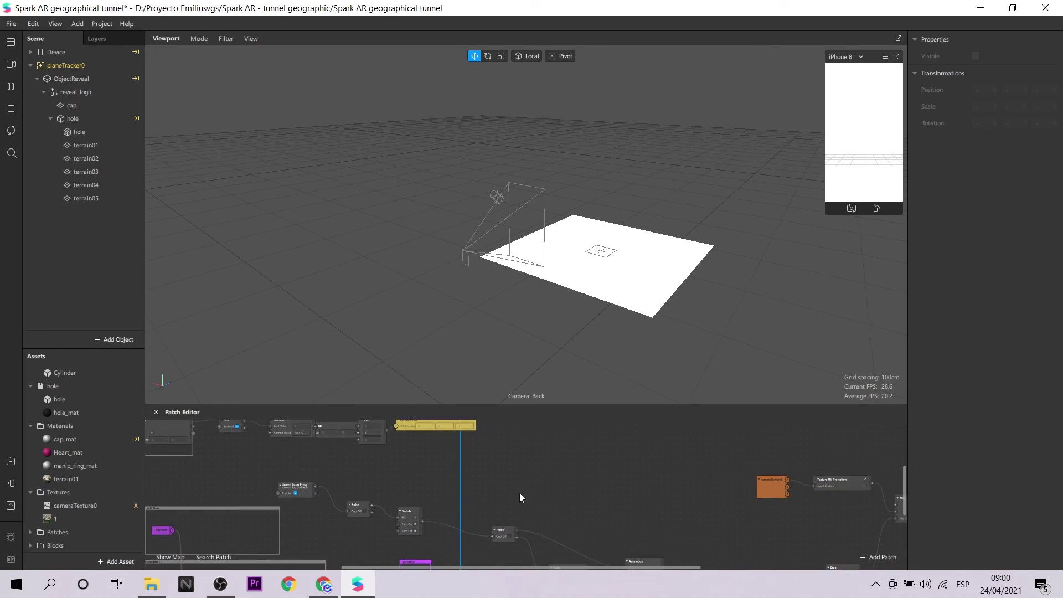
scroll(442, 477, up, 2)
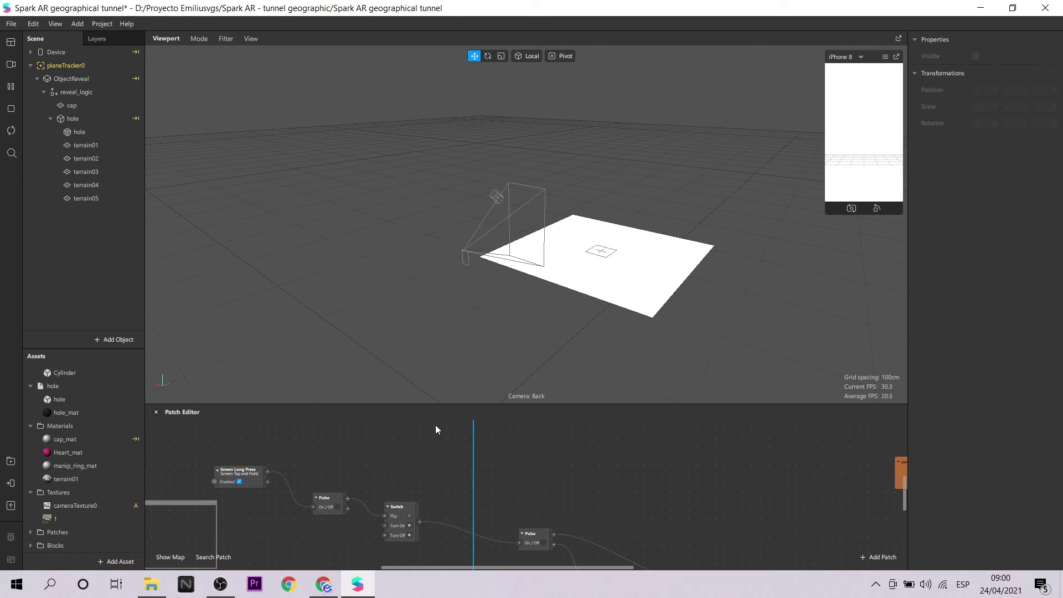
right_click(455, 447)
text(rand)
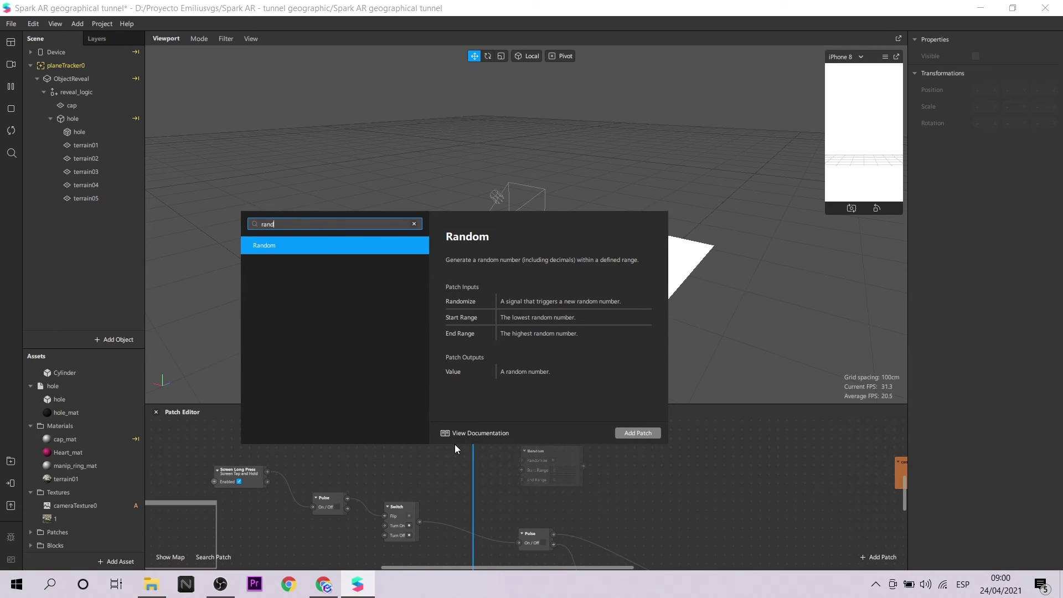
click(638, 432)
drag(563, 448, 505, 468)
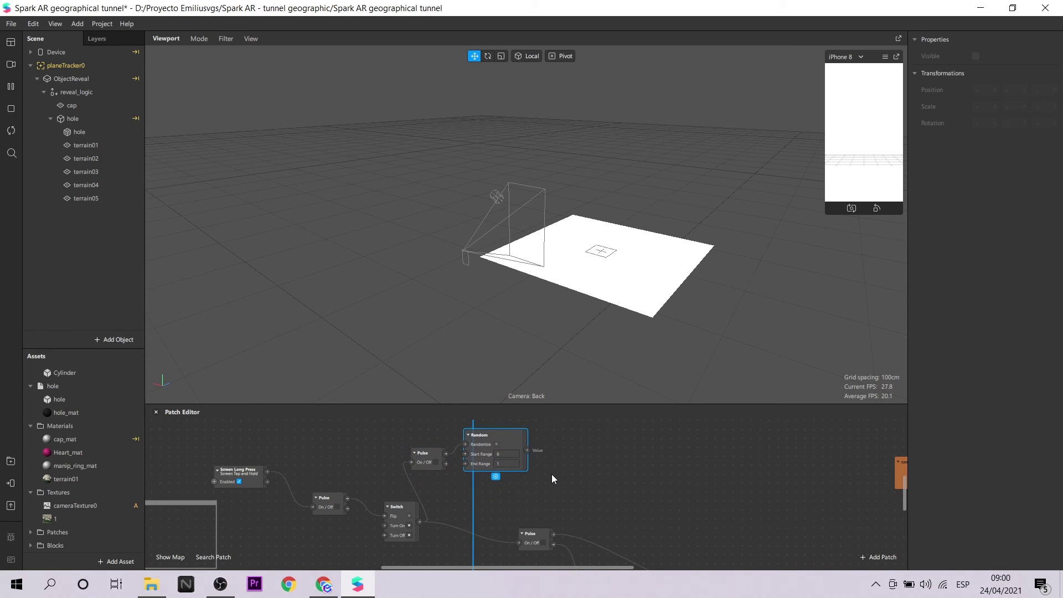
scroll(552, 475, up, 3)
click(596, 483)
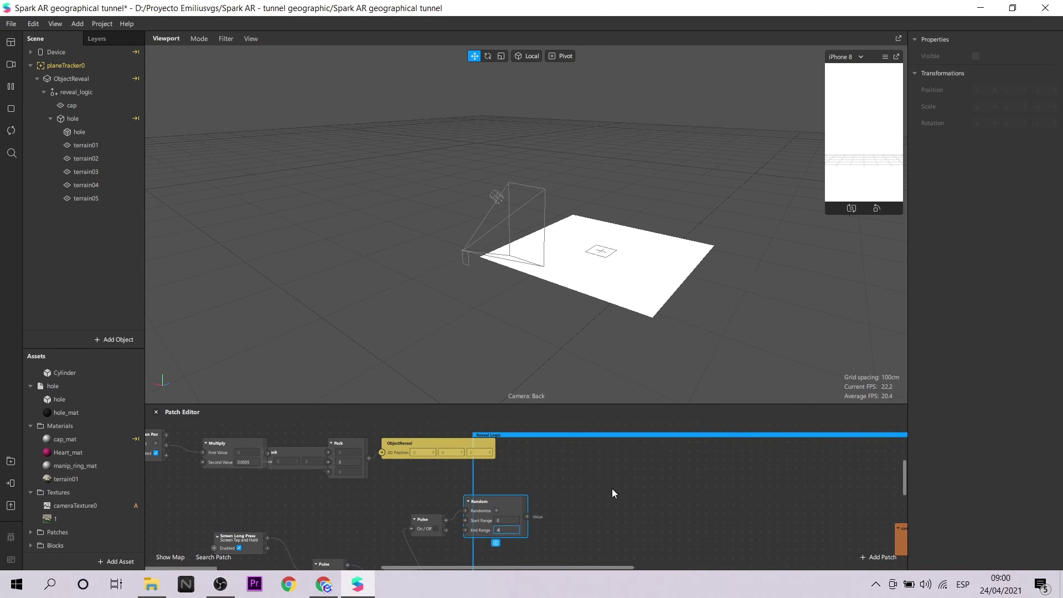
Add five Round patches beside the Random patch and stack them in a column
double_click(611, 483)
text(round)
key(Return)
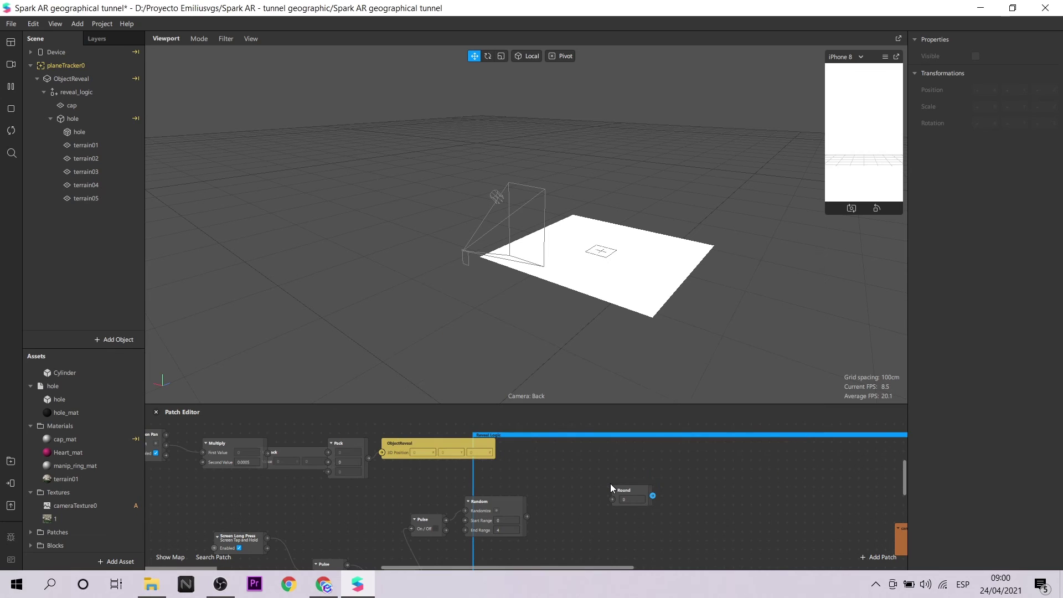
double_click(593, 513)
text(round)
key(Return)
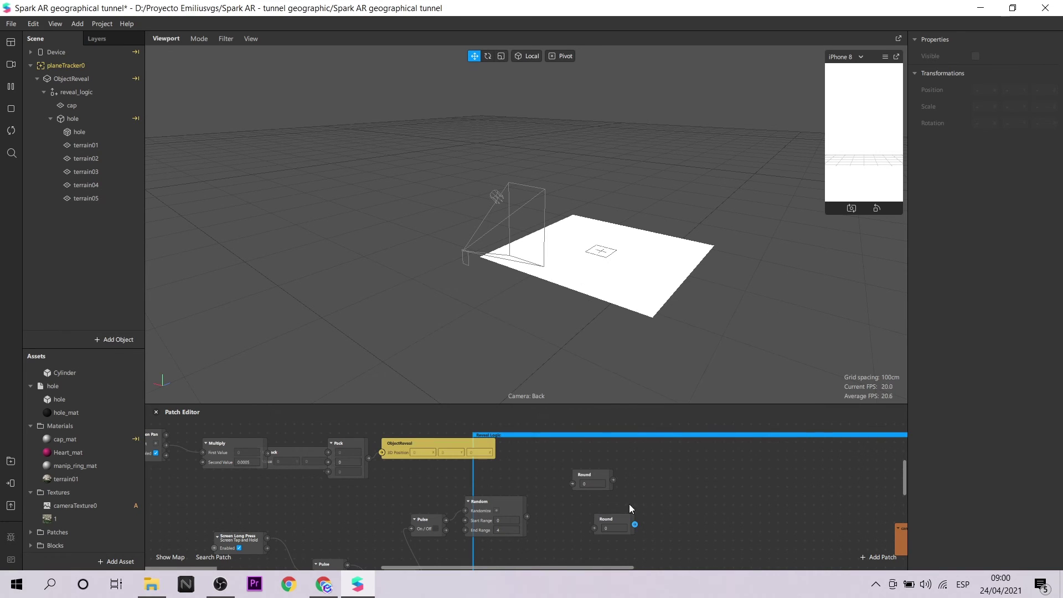
drag(606, 519, 583, 510)
drag(596, 475, 596, 461)
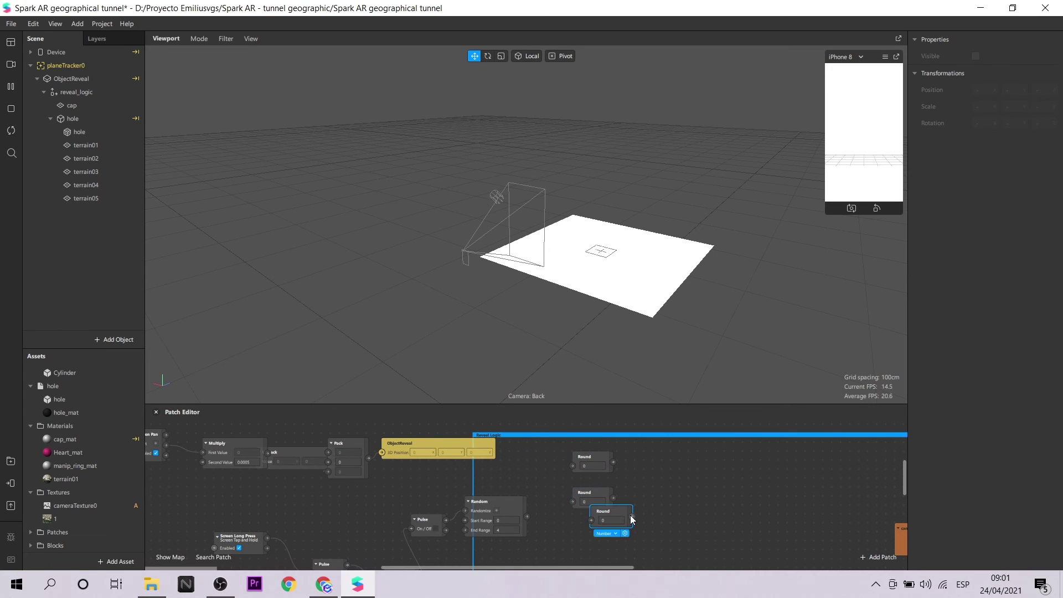
click(643, 521)
Connect the Random patch's value output to the input of each of the five Round patches
scroll(643, 521, down, 2)
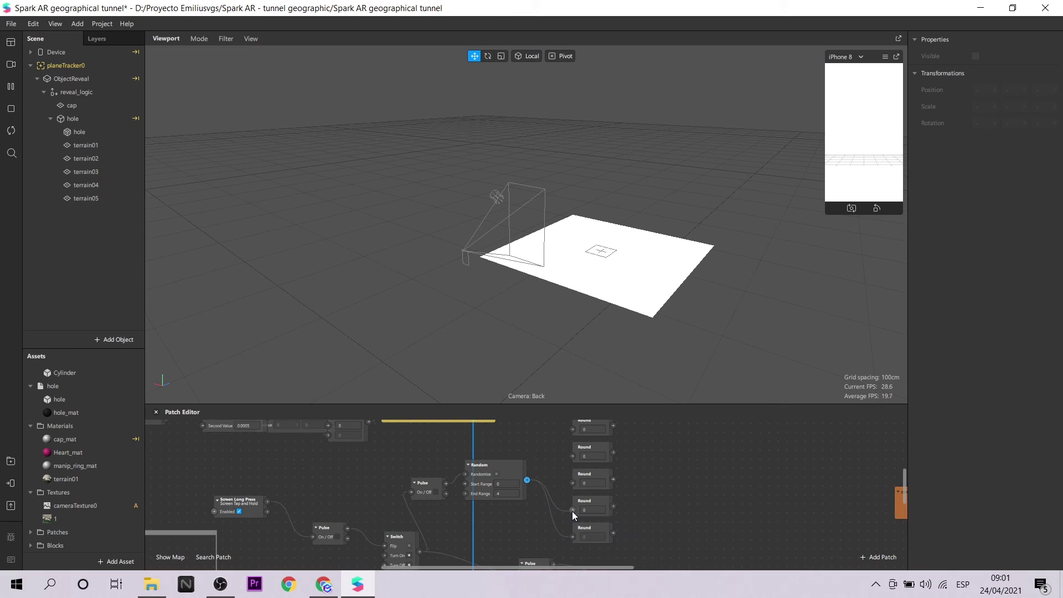
scroll(530, 497, up, 1)
drag(570, 485, 574, 439)
scroll(686, 484, up, 3)
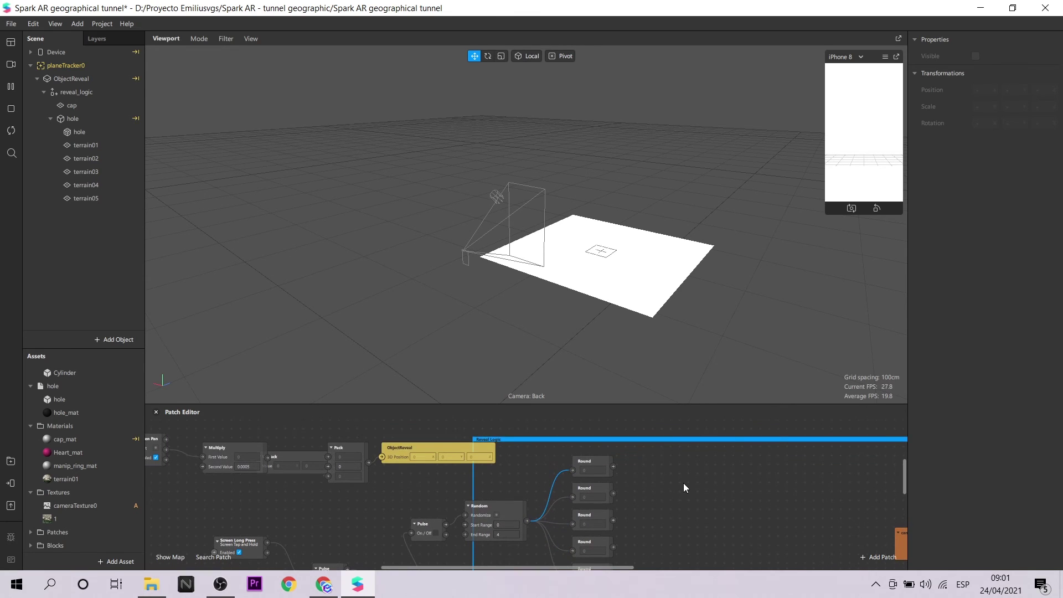
Add five Equals Exactly patches next to the Round patches
right_click(664, 468)
text(equal)
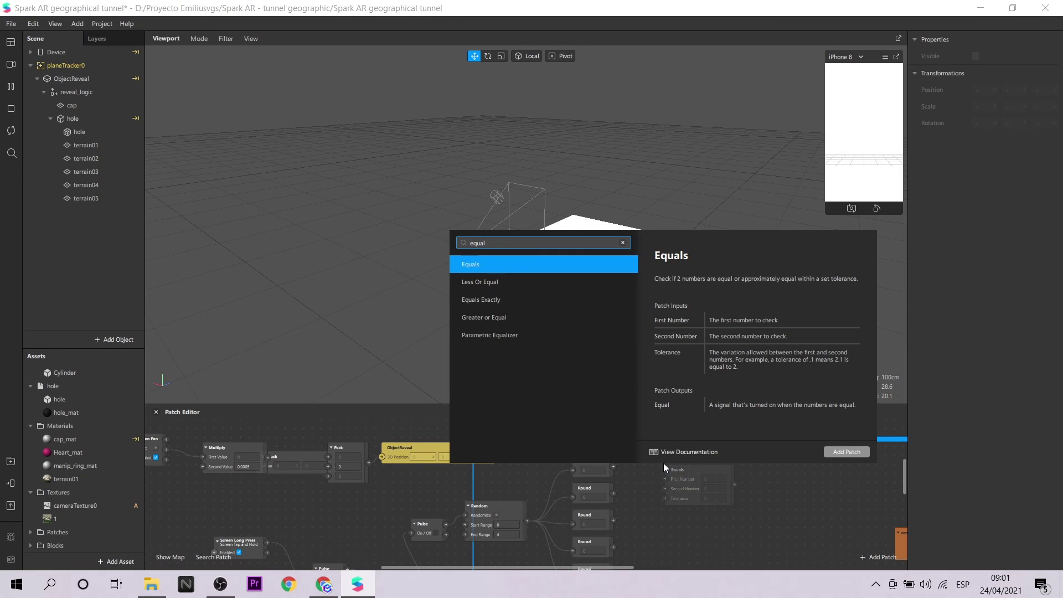
click(521, 299)
click(866, 451)
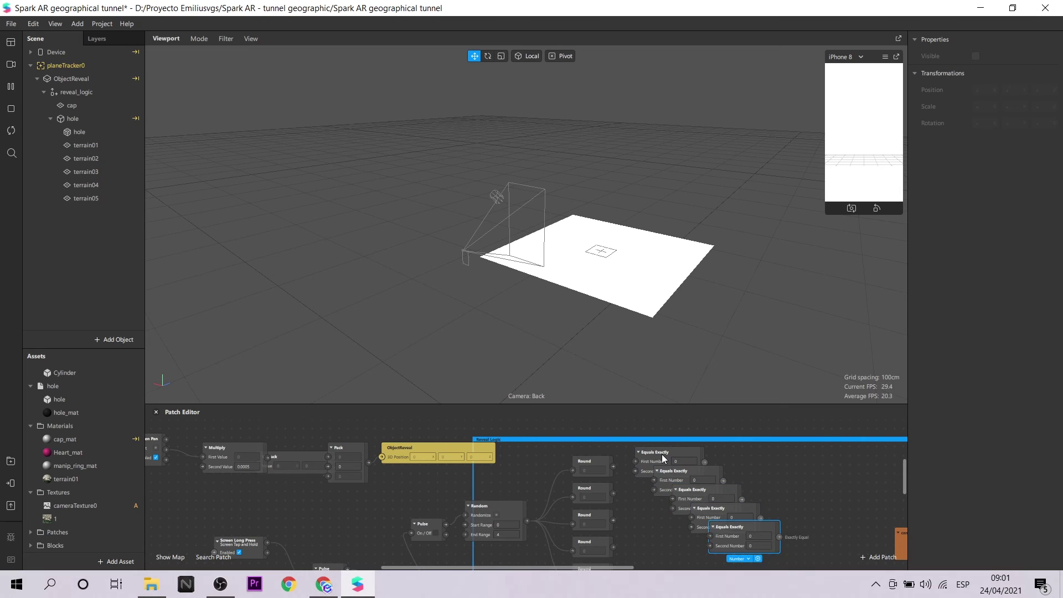
Arrange the Equals Exactly patches in a column and connect each Round output to the first number of its matching patch
drag(612, 467, 641, 464)
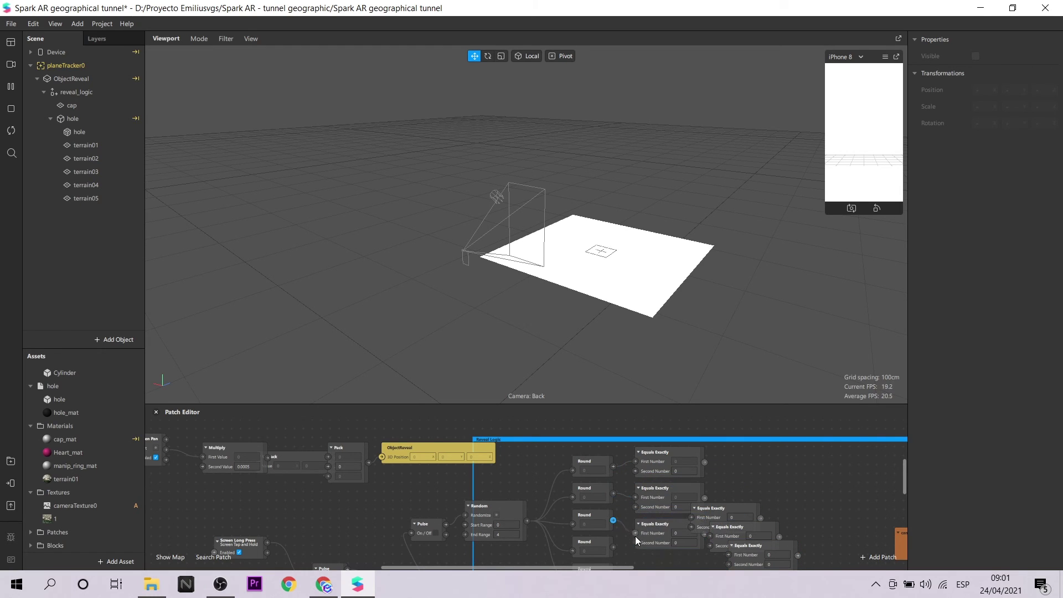
scroll(688, 504, down, 1)
drag(731, 483, 674, 534)
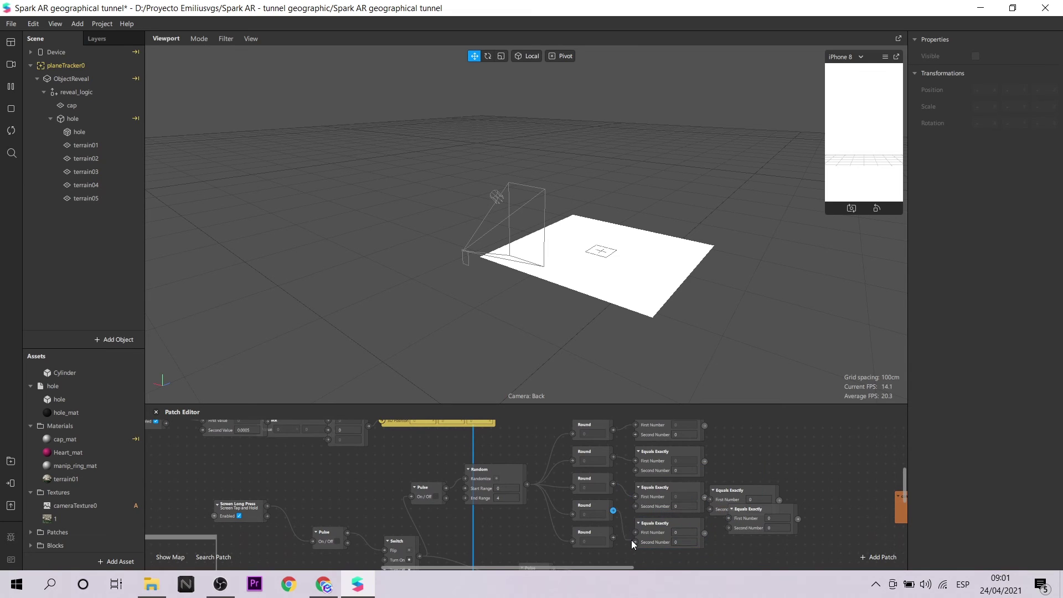
scroll(763, 527, down, 1)
drag(737, 452, 668, 529)
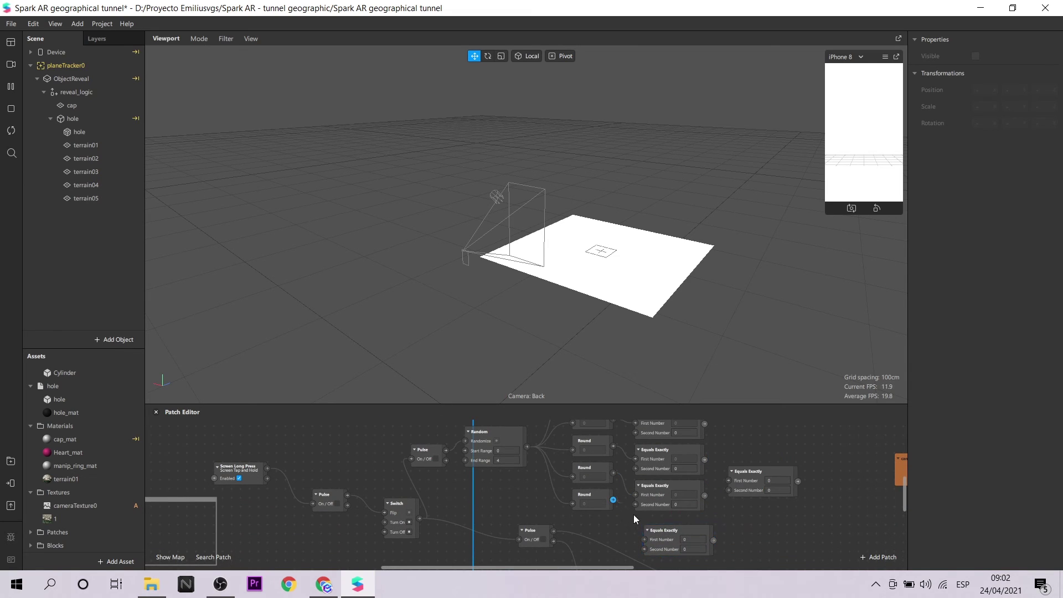
Set the second numbers of the second to fifth Equals Exactly patches to 1, 2, 3 and 4
scroll(672, 447, up, 1)
click(685, 485)
text(1)
click(690, 521)
text(2)
scroll(752, 516, down, 3)
click(686, 519)
text(3)
scroll(691, 554, down, 1)
text(4)
scroll(764, 533, down, 2)
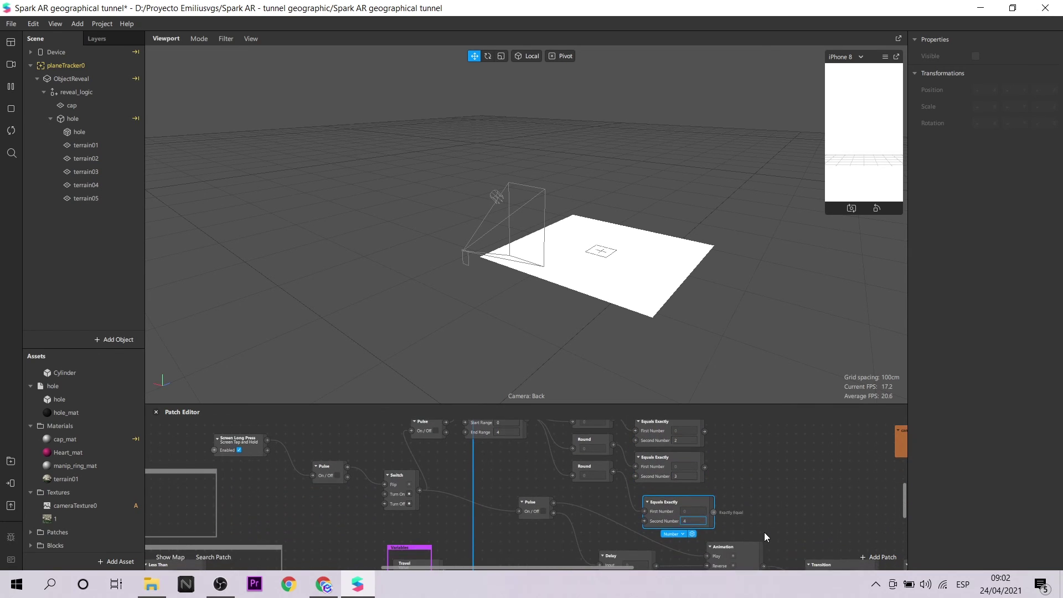
Align the five Equals Exactly patches into an evenly spaced column beside the Round patches
scroll(776, 494, up, 5)
scroll(670, 462, up, 1)
click(663, 439)
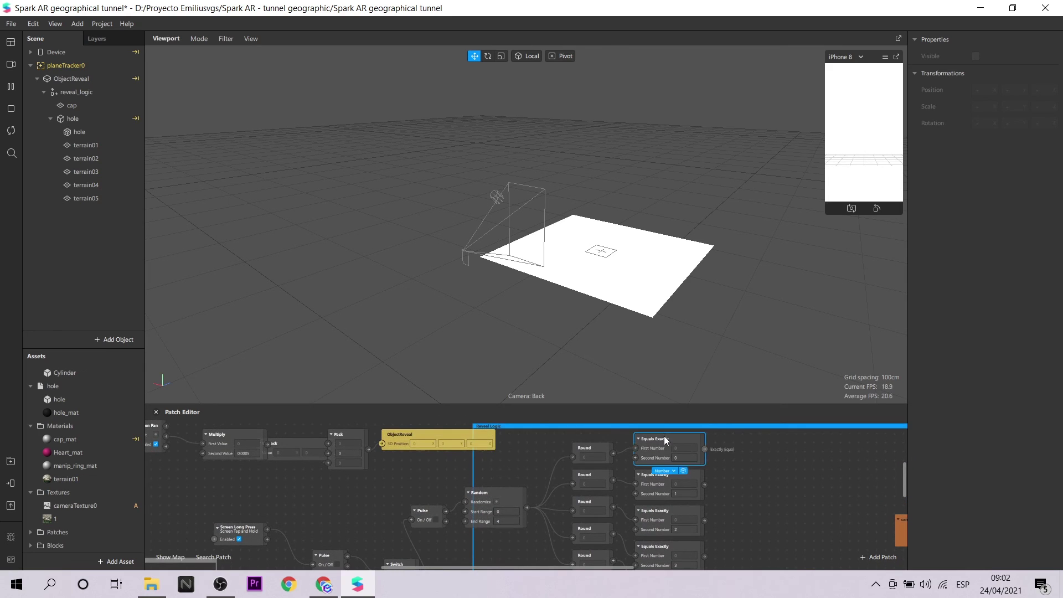
drag(645, 477, 645, 468)
drag(644, 513, 644, 501)
drag(651, 546, 651, 537)
scroll(651, 537, down, 3)
click(646, 537)
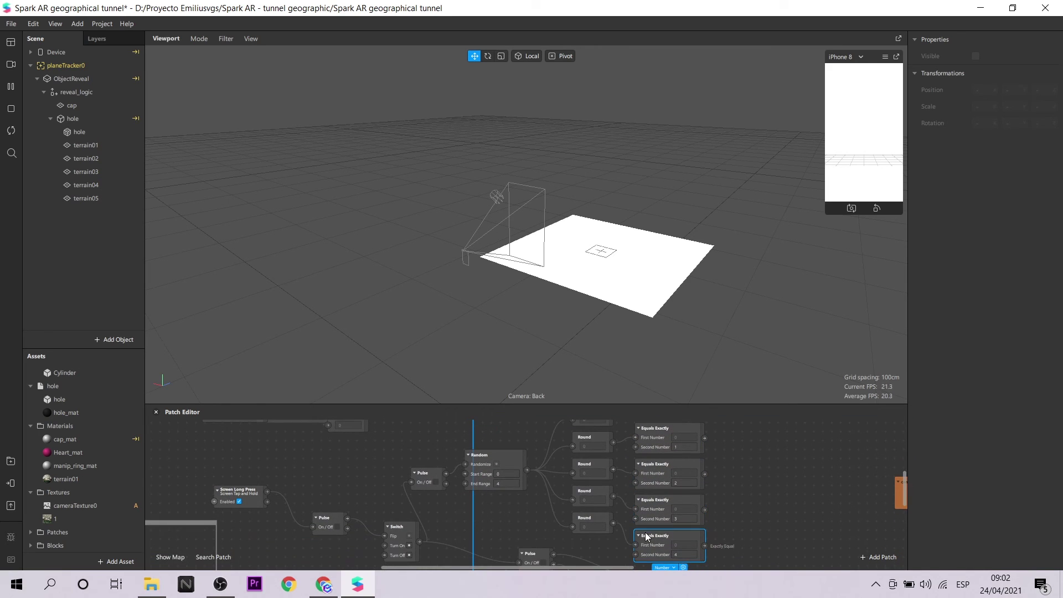
click(767, 501)
Create visibility patches for terrain01 through terrain05 and connect each to its corresponding Equals Exactly output, in order from 0 to 4
scroll(768, 501, up, 1)
click(86, 145)
shift+click(86, 198)
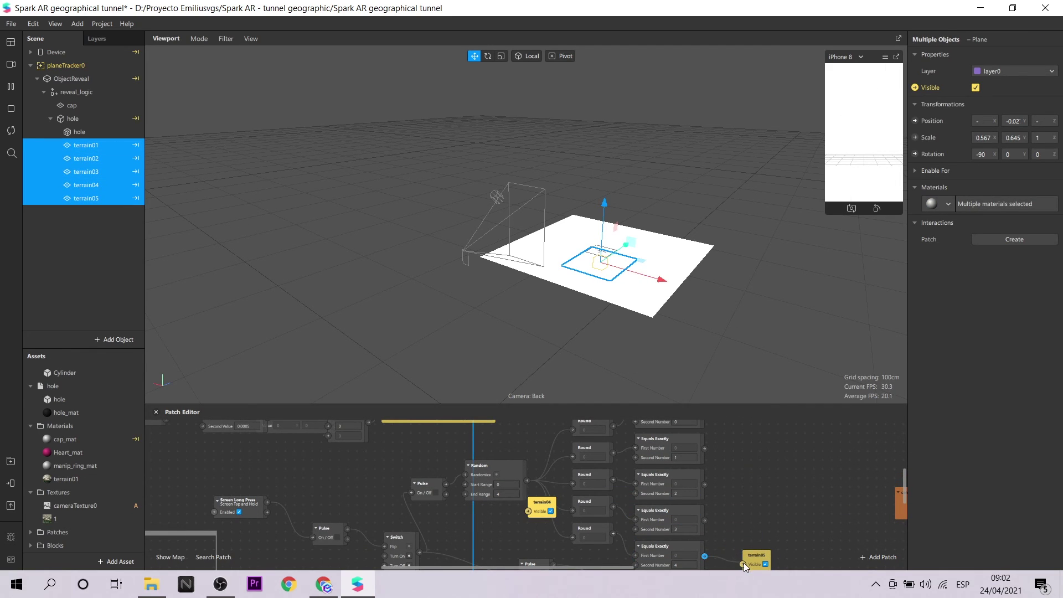
drag(541, 501, 756, 502)
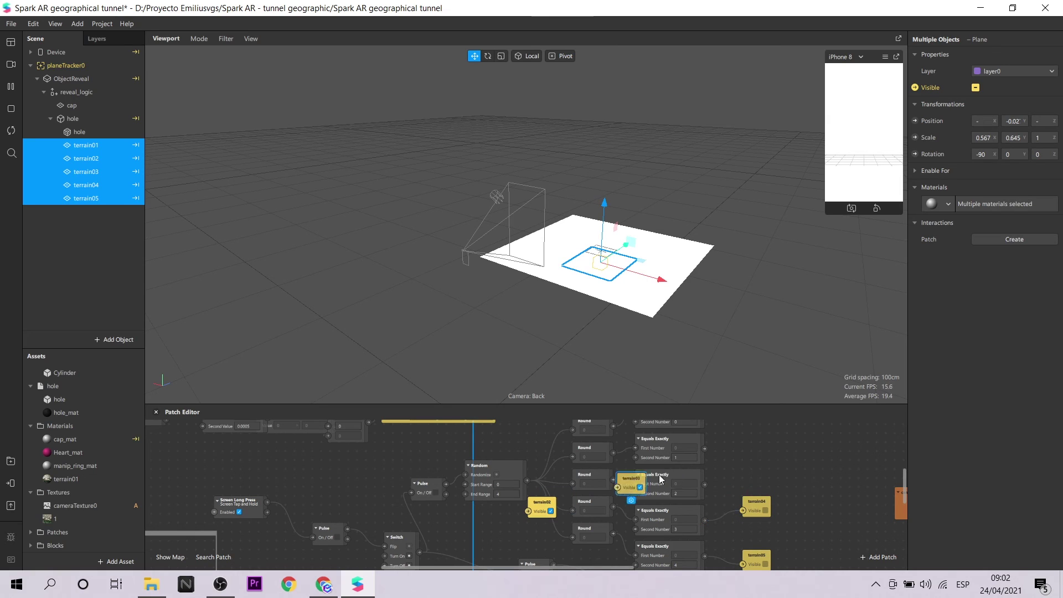
drag(574, 491, 748, 467)
drag(755, 516, 753, 527)
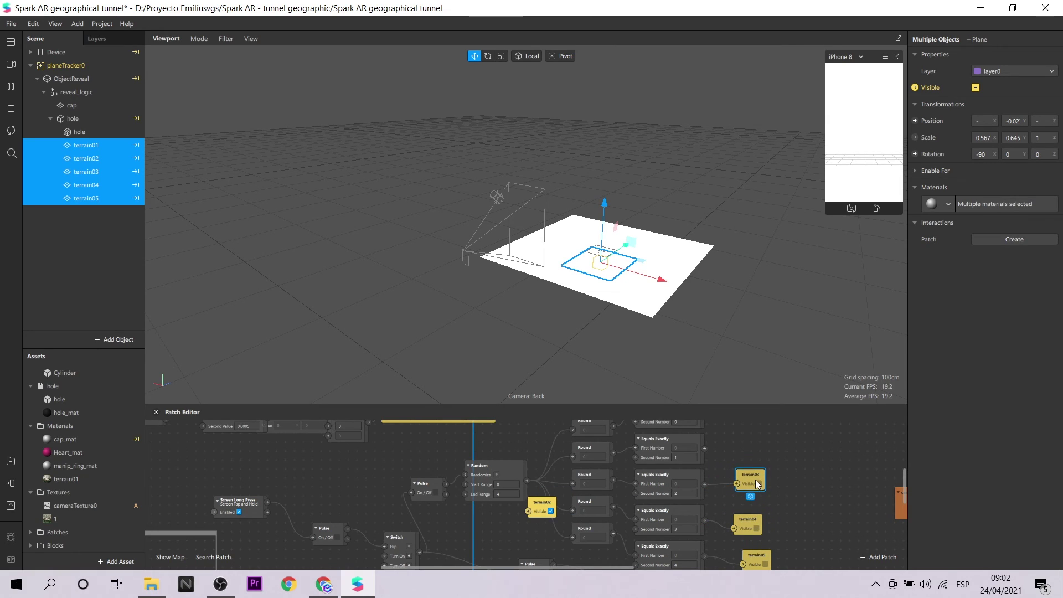
drag(542, 509, 748, 450)
scroll(510, 521, up, 1)
drag(538, 521, 743, 482)
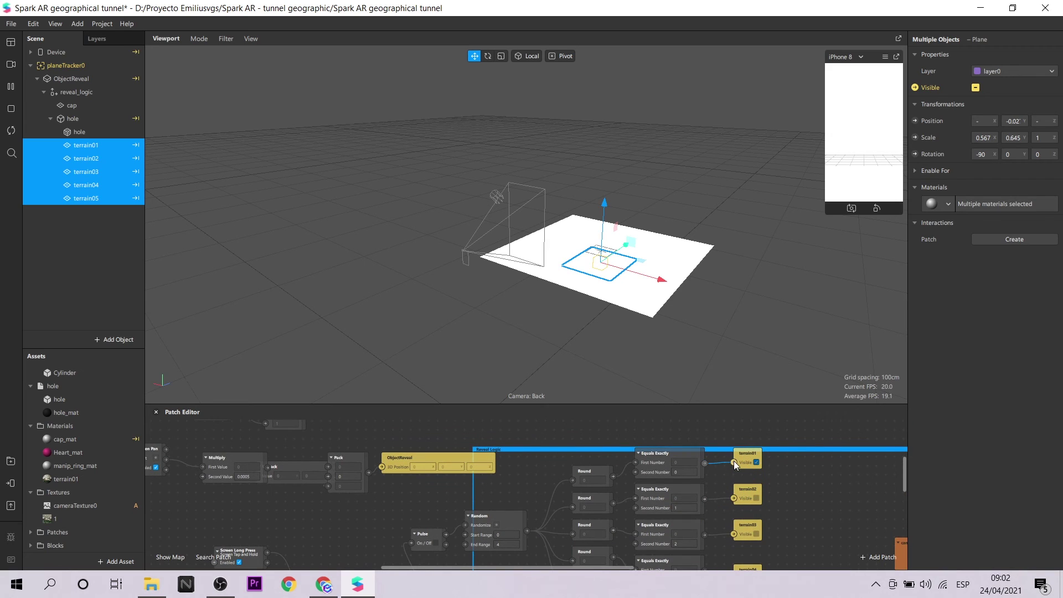
Restart the effect preview and examine the terrain plane inside the hole from above
click(12, 131)
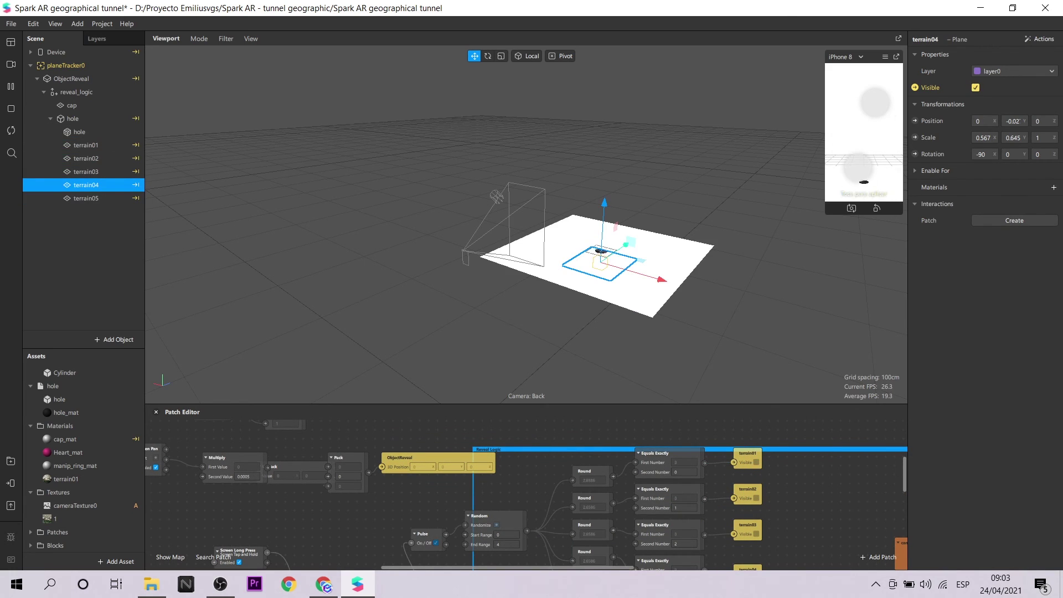
alt+drag(705, 354, 754, 419)
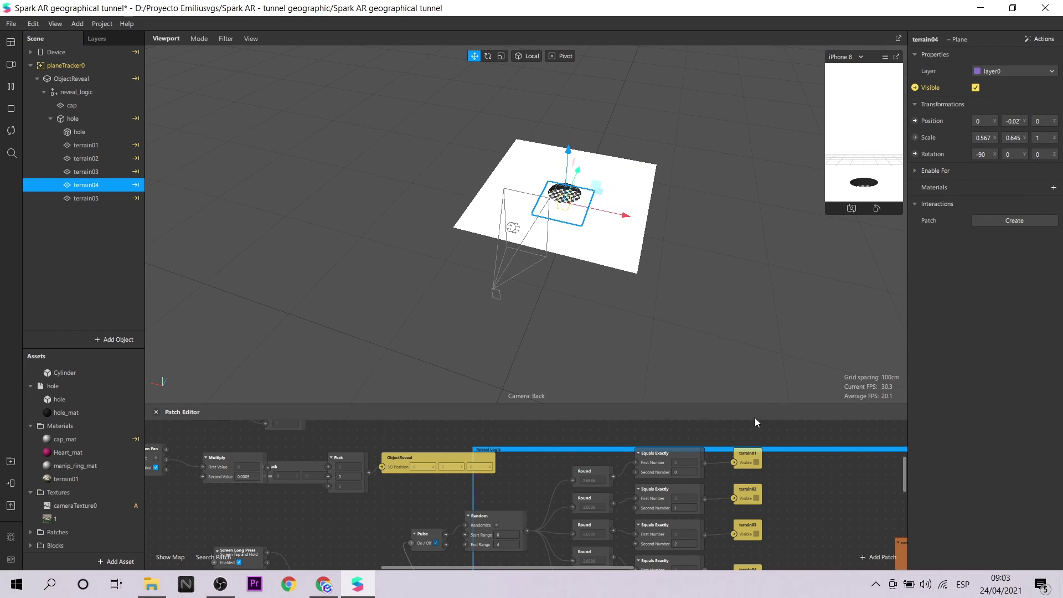
Create a new material for the terrain02 plane and name it terrain02
click(87, 157)
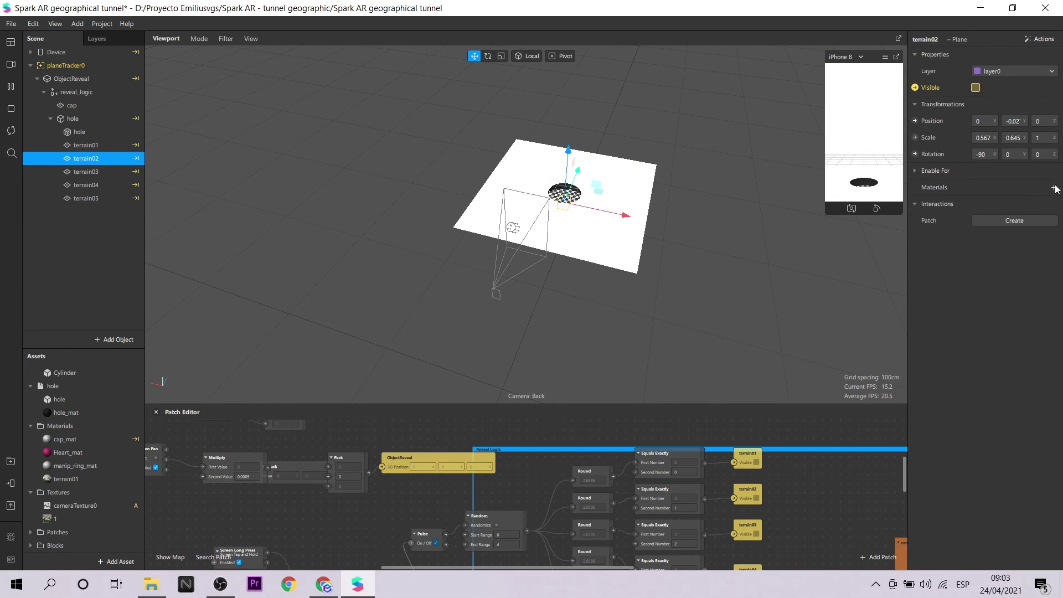
click(1054, 189)
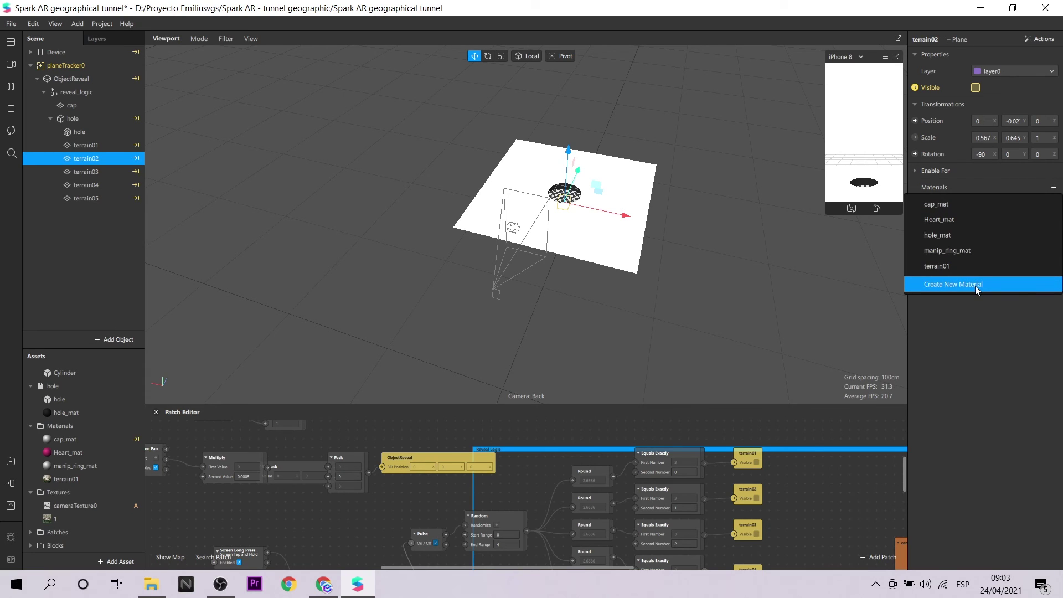
click(977, 285)
text(terrain02)
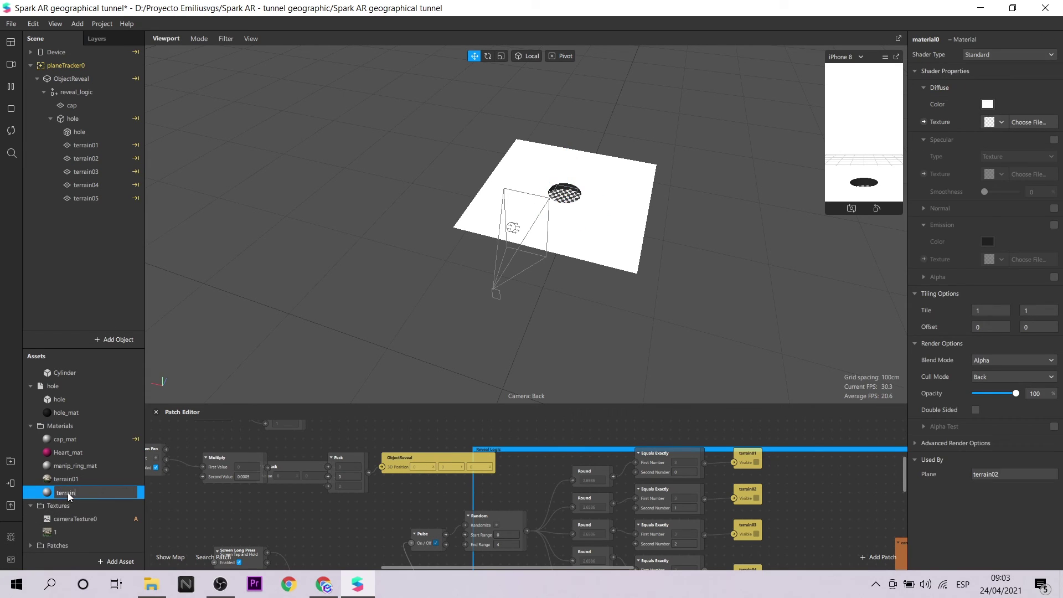
Make the terrain02 material Flat and import image 2 from the imagenes folder as its texture
click(1001, 54)
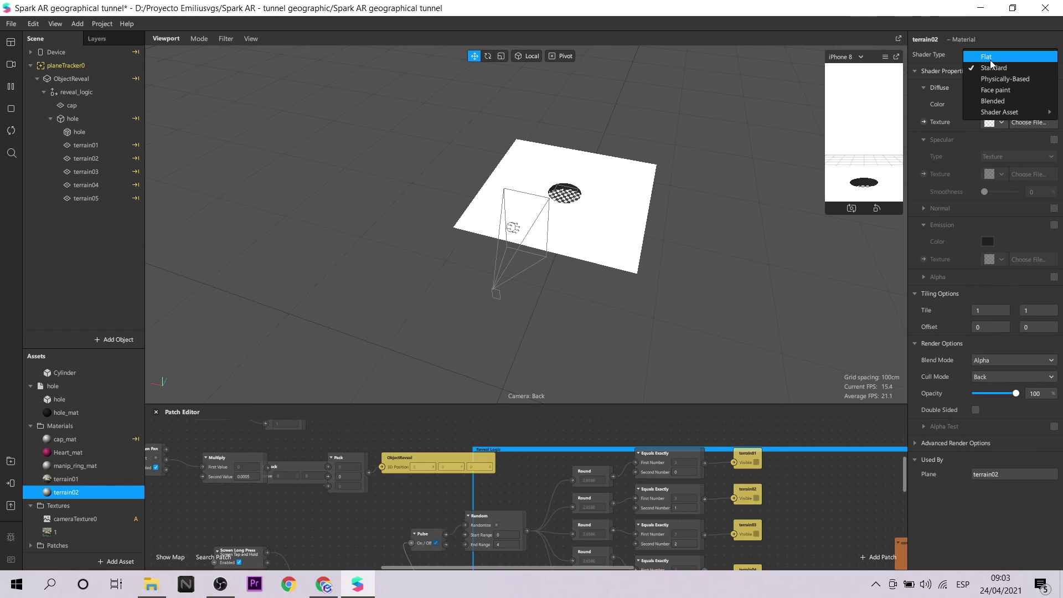
click(980, 81)
click(1001, 122)
click(985, 175)
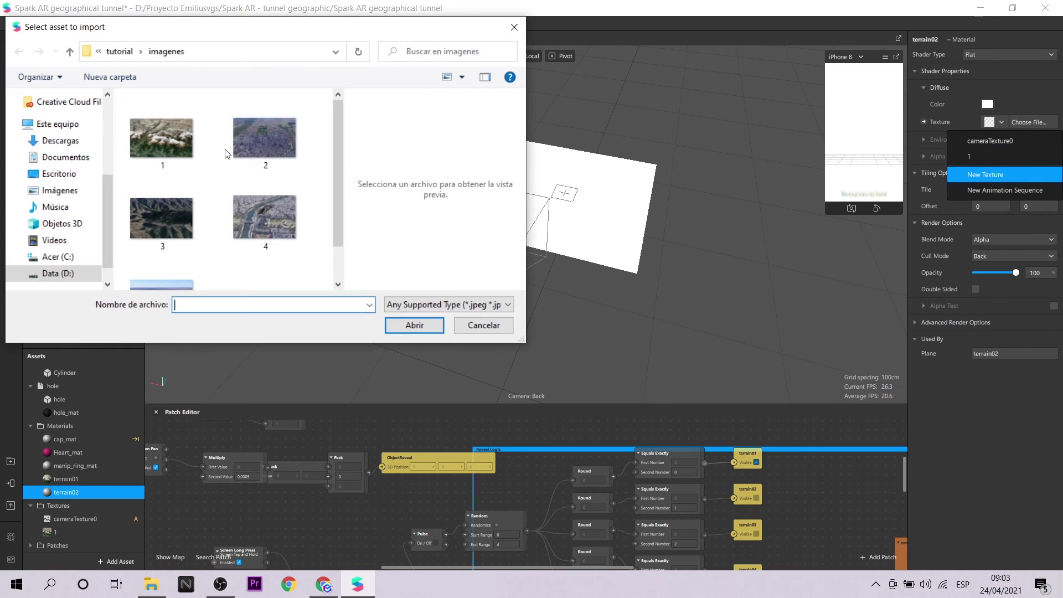
click(265, 138)
click(414, 325)
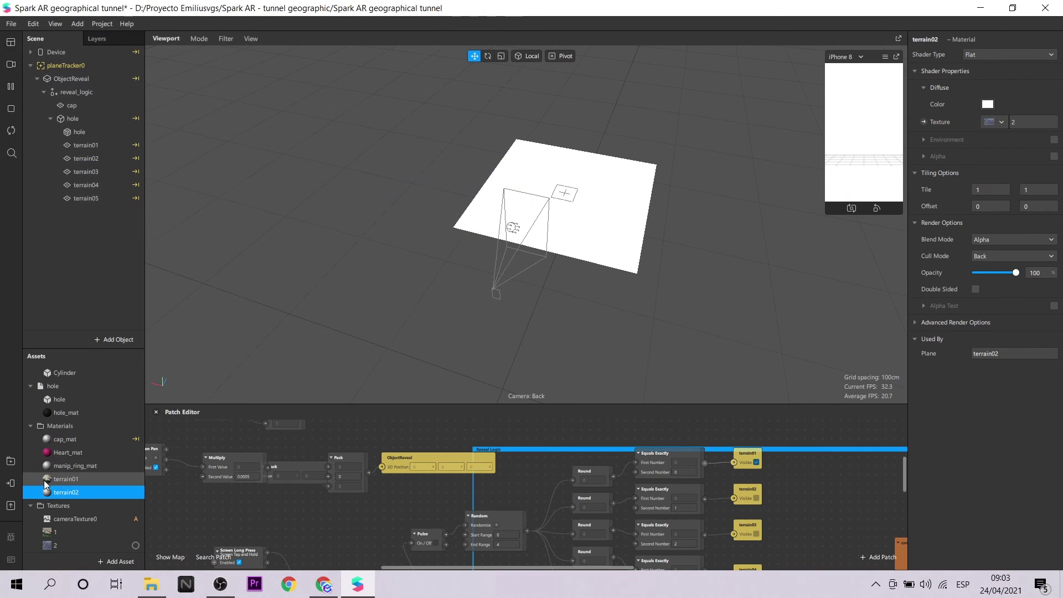
Create a new material for the terrain03 plane and name it terrain03
click(104, 175)
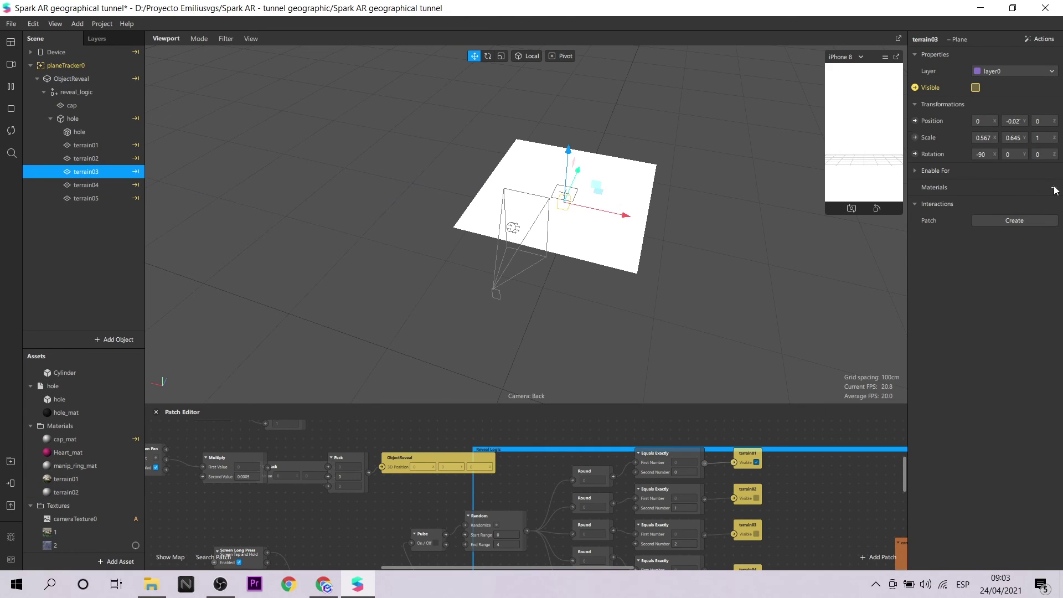
click(1051, 189)
click(985, 299)
double_click(62, 506)
text(te)
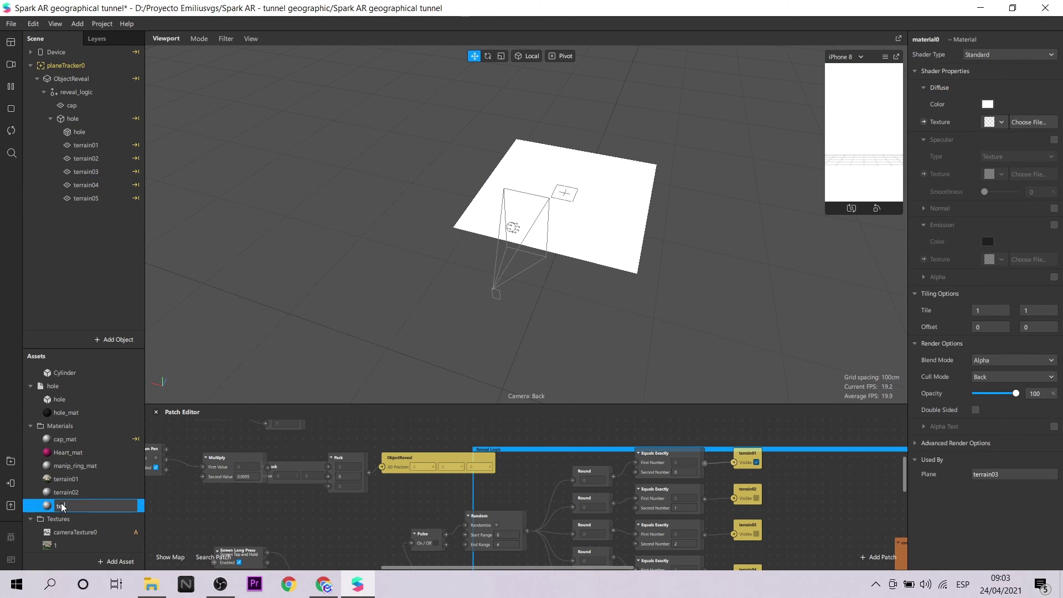
Make the terrain03 material Flat and import image 3 from the imagenes folder as its texture
click(988, 54)
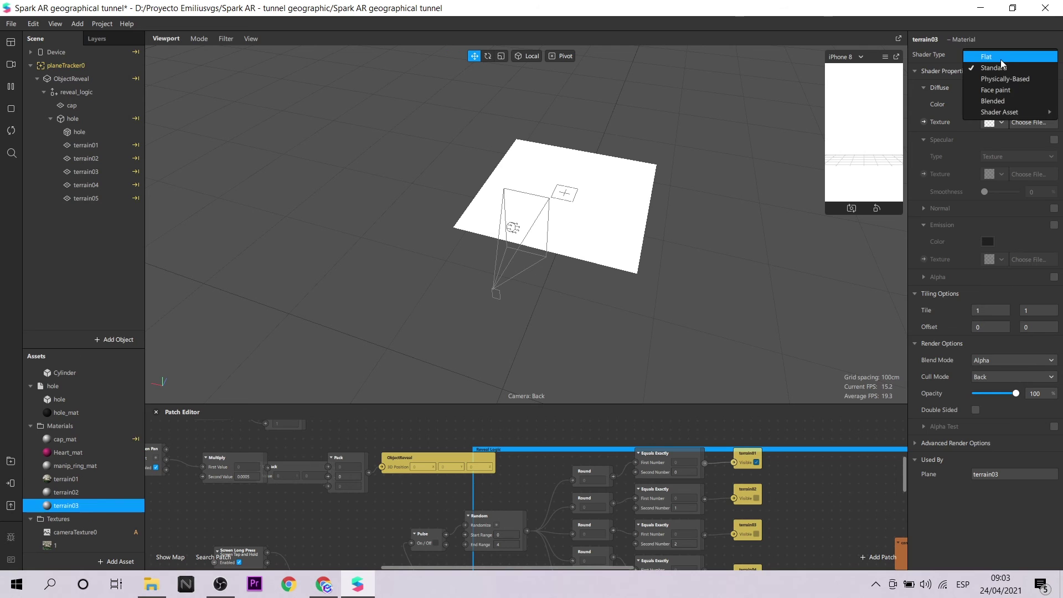
click(997, 66)
click(1001, 122)
click(985, 190)
click(173, 224)
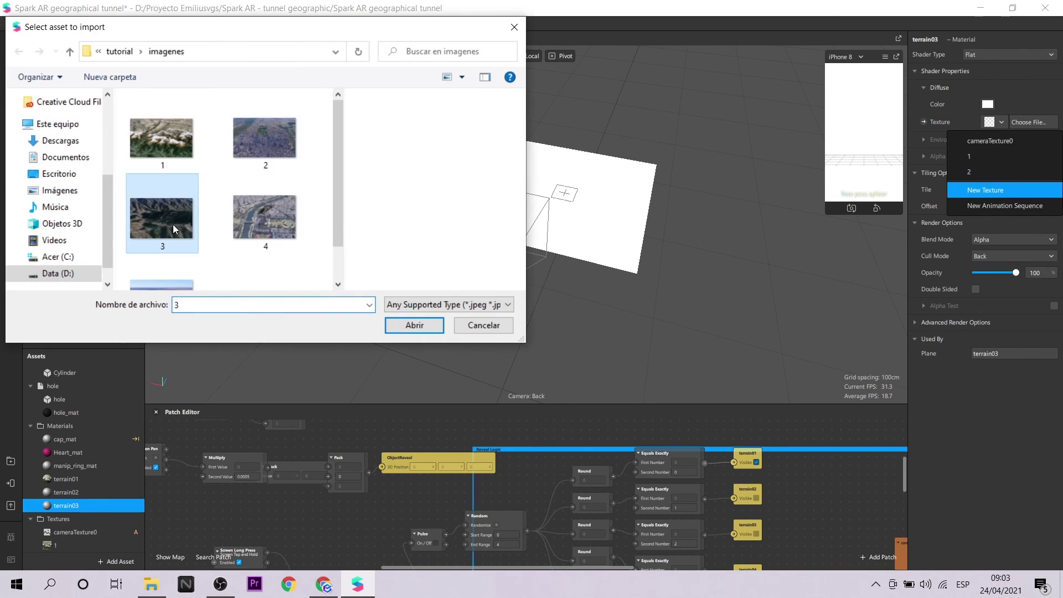
click(409, 329)
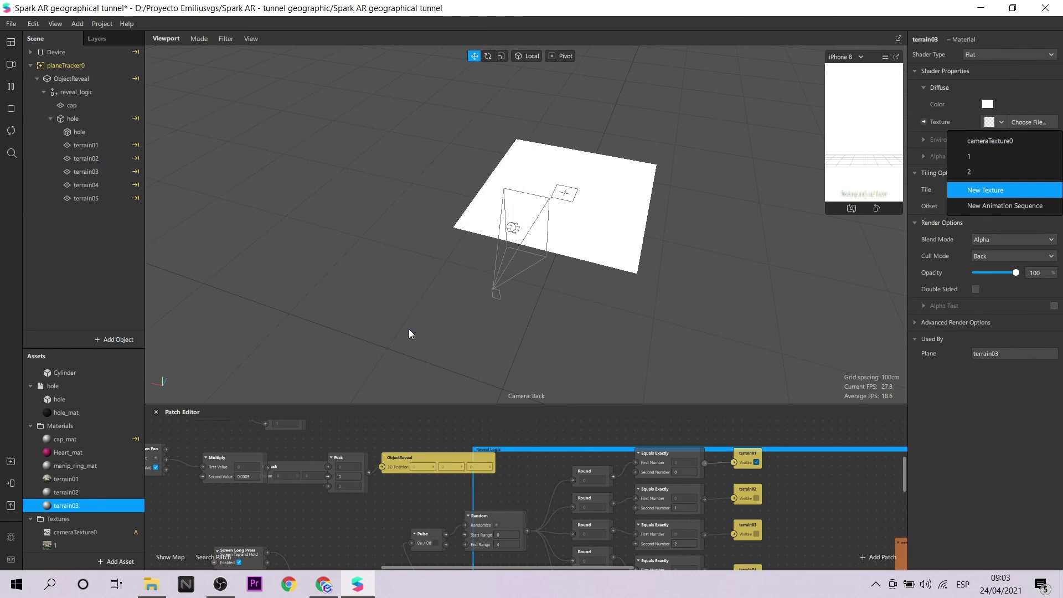
Create a new material for the terrain04 plane and name it terrain04
click(102, 173)
click(103, 184)
click(948, 204)
click(974, 312)
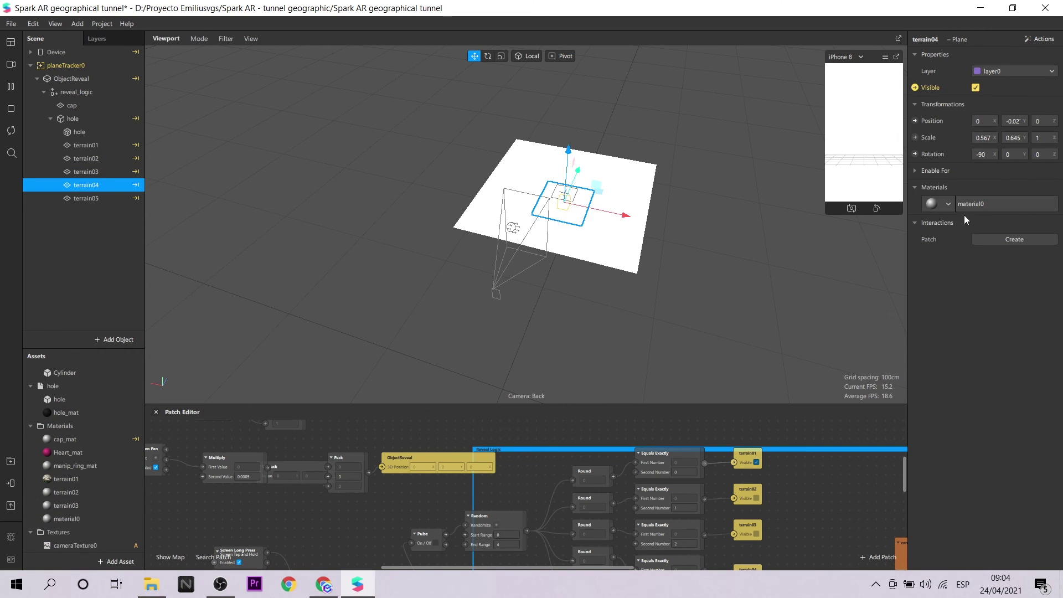
double_click(68, 519)
text(terrain04)
key(Return)
Make the terrain04 material Flat and import image 4 from the imagenes folder as its texture
click(1009, 54)
click(980, 53)
click(1001, 122)
click(995, 206)
click(263, 213)
click(412, 326)
Create a new material for the terrain05 plane and name it terrain05
scroll(117, 458, down, 1)
scroll(116, 457, down, 1)
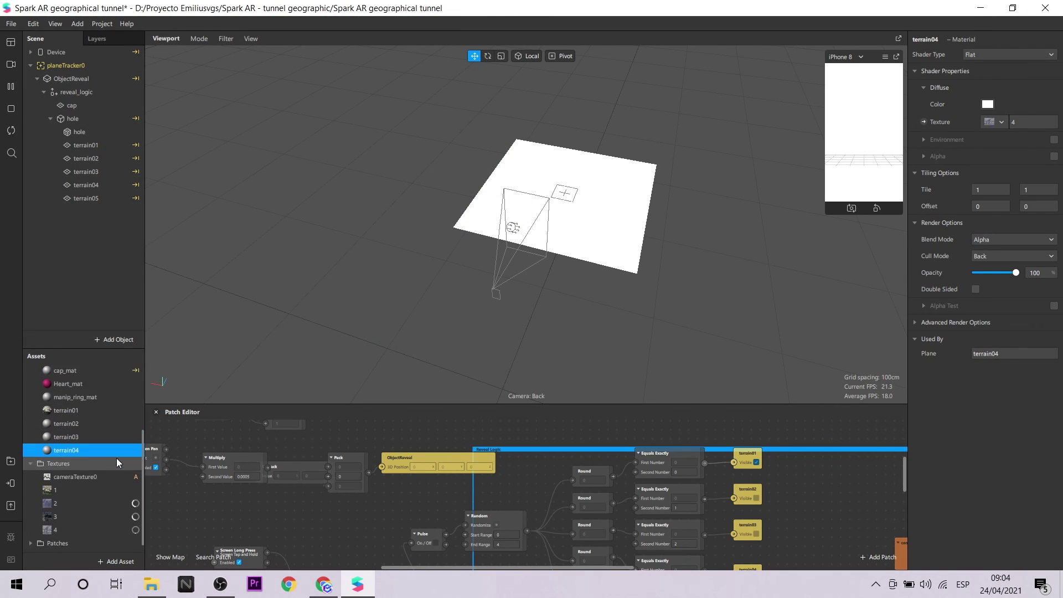
click(89, 185)
click(96, 198)
click(1049, 204)
click(1045, 327)
click(73, 475)
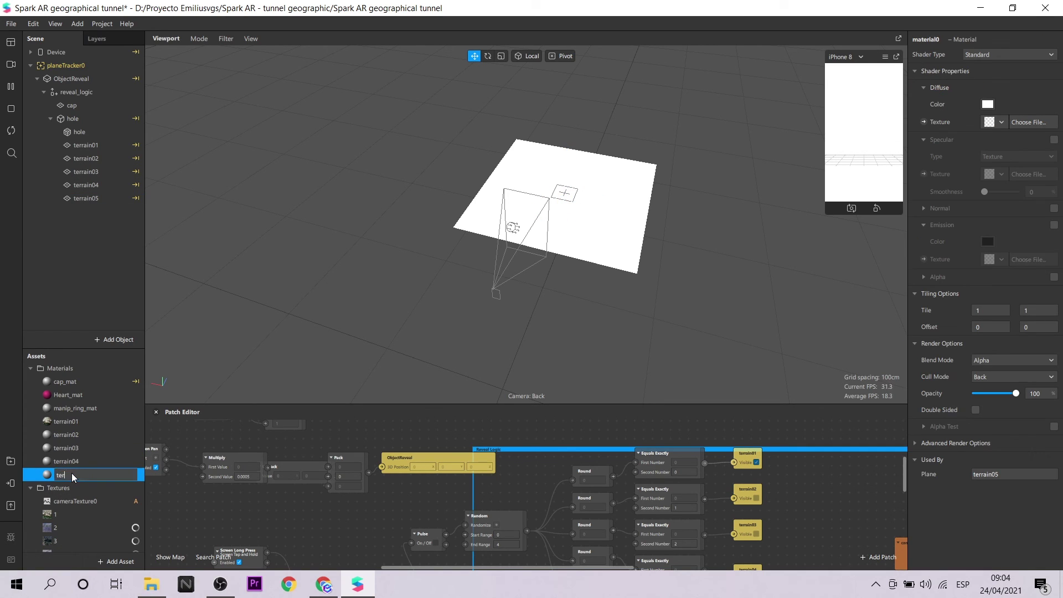
Make the terrain05 material Flat and import image 5 from the imagenes folder as its texture
click(1027, 55)
click(1018, 80)
click(997, 122)
click(987, 222)
click(162, 252)
click(430, 330)
Select textures 2 through 5 together and adjust their shared texture settings
scroll(449, 317, down, 2)
scroll(79, 490, down, 1)
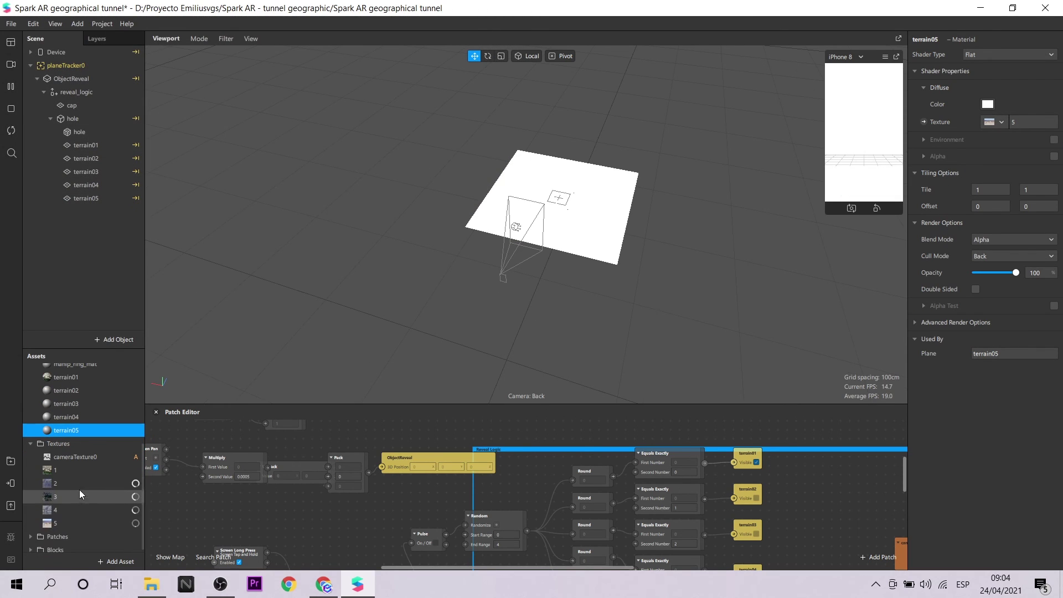
click(78, 483)
shift+click(78, 524)
click(1018, 202)
click(1003, 228)
click(1019, 236)
click(1002, 278)
click(1019, 302)
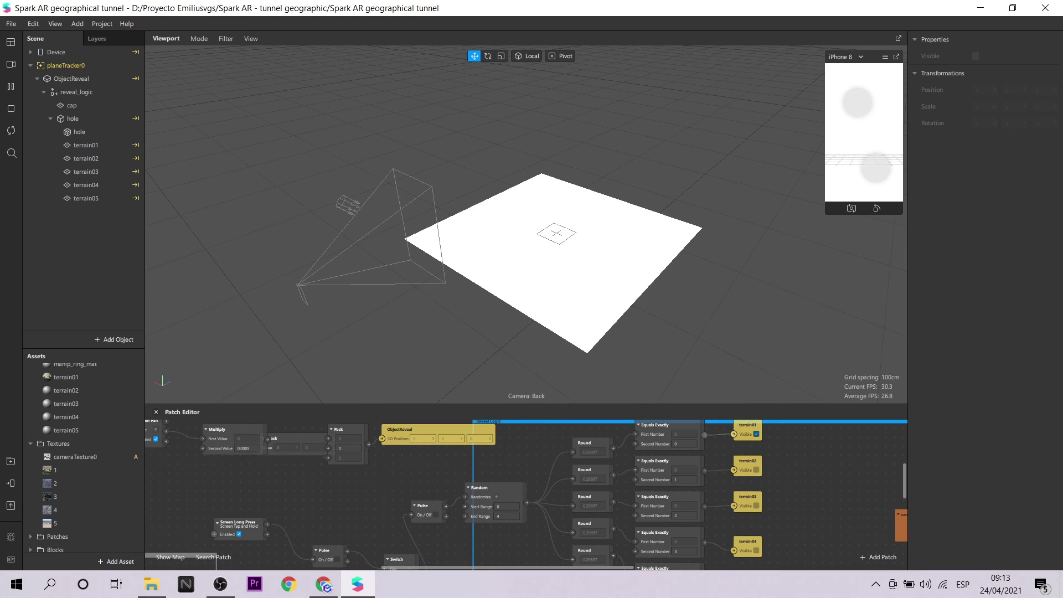
Examine the textured terrain plane inside the hole from above and close up
alt+drag(665, 288, 791, 355)
scroll(620, 178, up, 4)
middle_drag(604, 252, 601, 299)
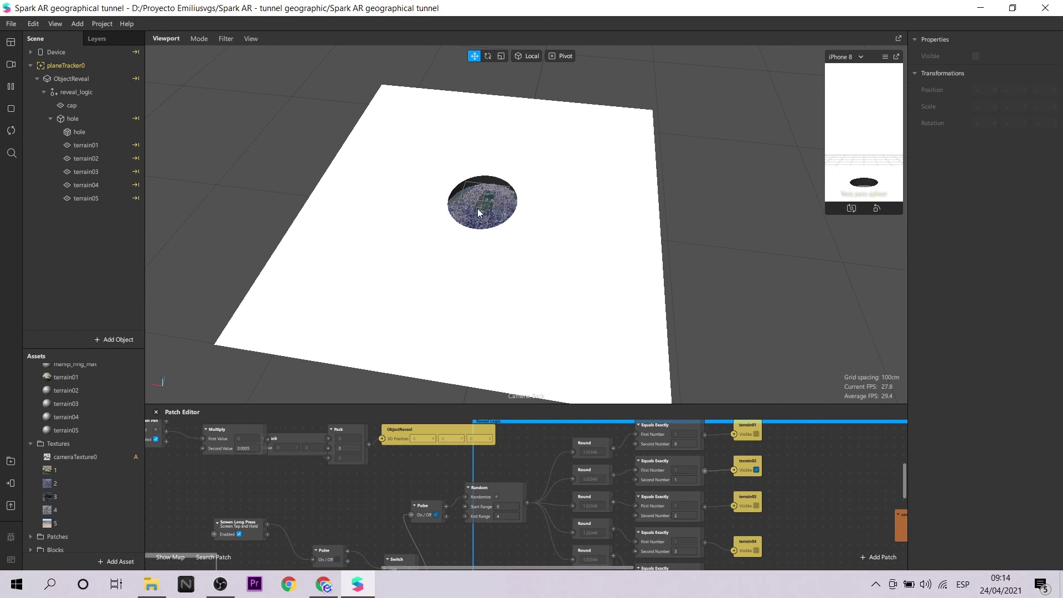
drag(496, 299, 612, 327)
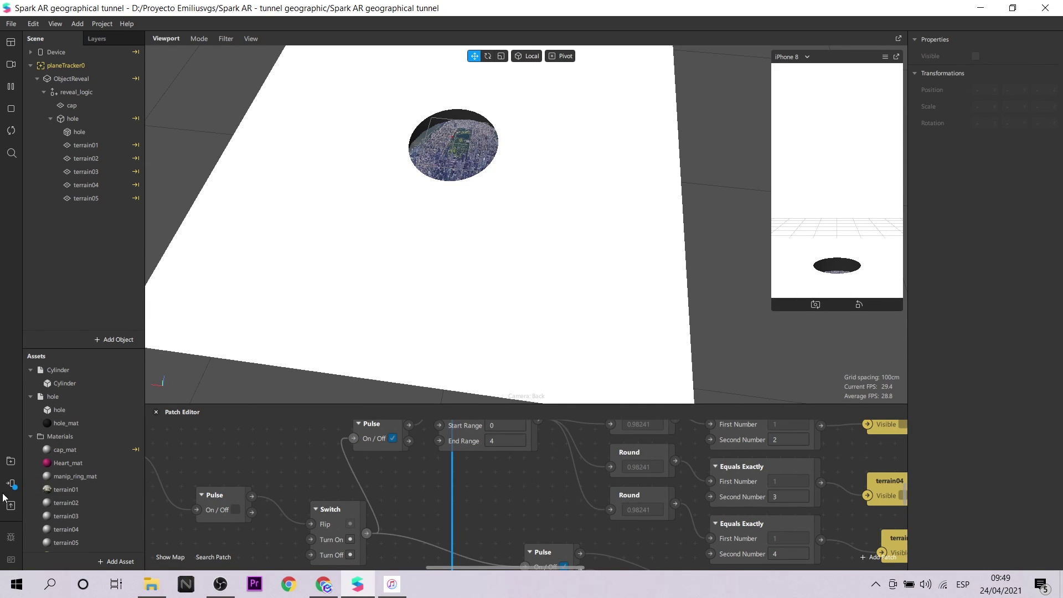
Import the free Octahedron Primitive from the AR Library's 3D Shapes and place it in the scene as a child of the hole object
click(11, 462)
click(489, 252)
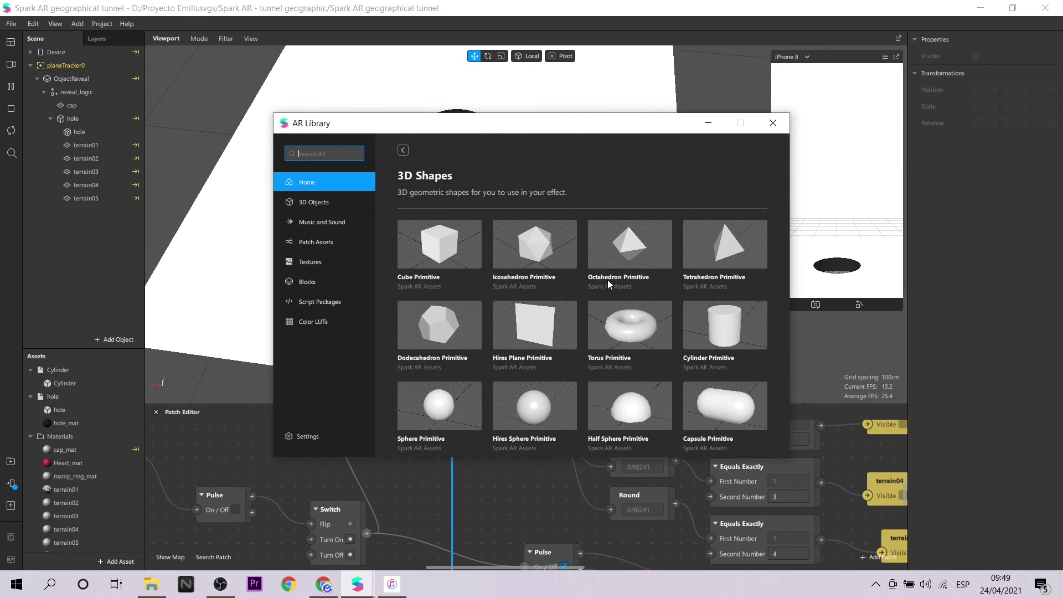
click(652, 243)
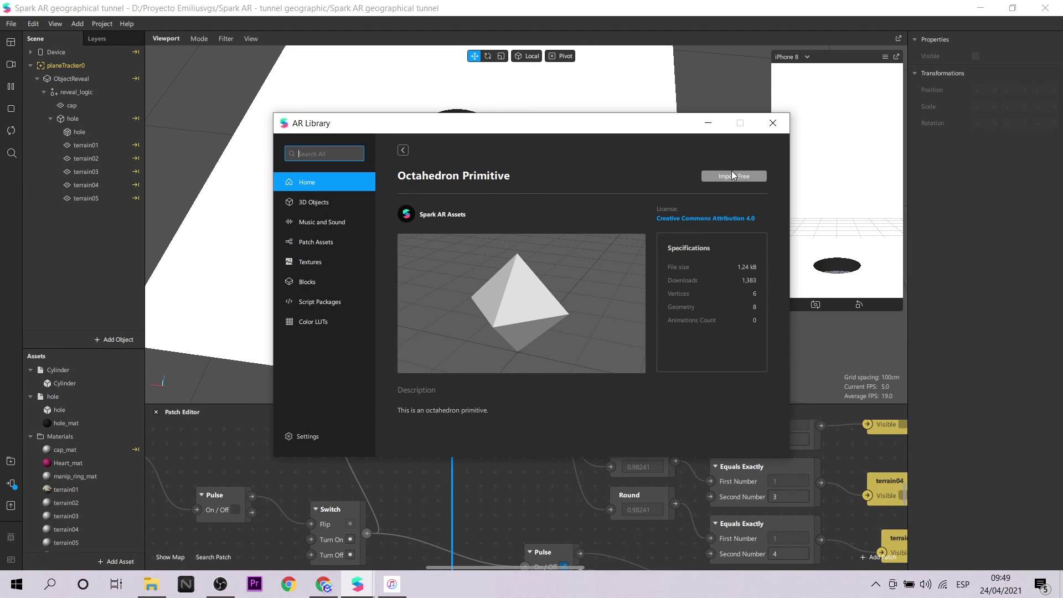
click(732, 171)
click(779, 123)
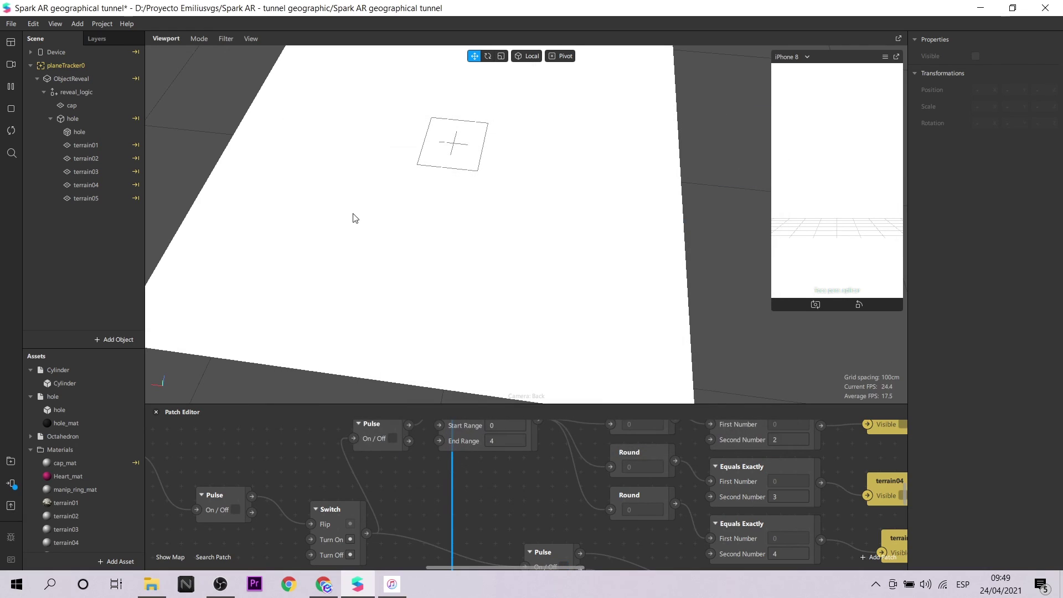
drag(65, 437, 85, 121)
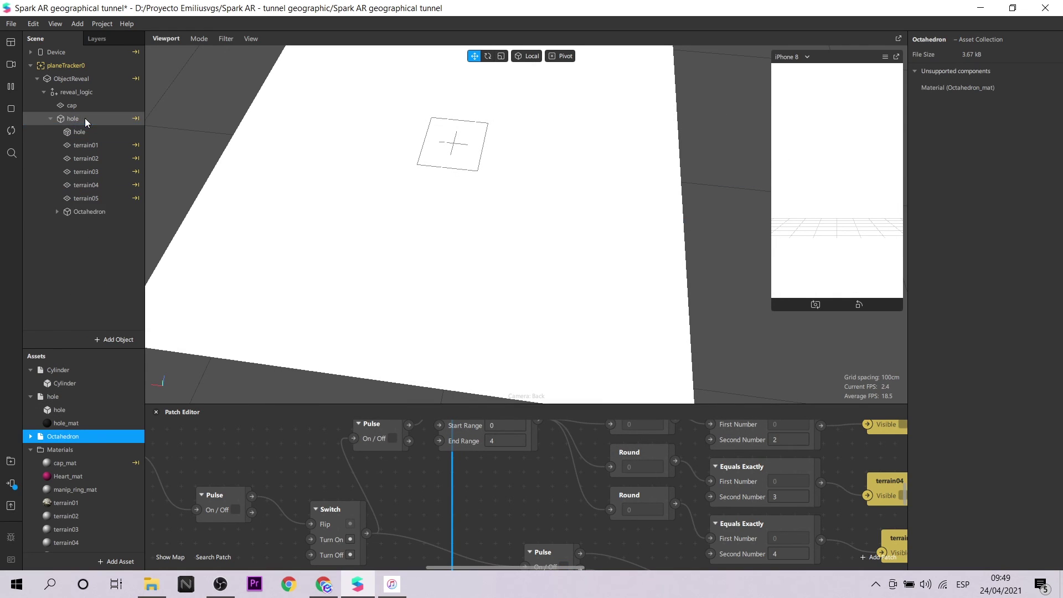
Set the albedo color of Octahedron_mat to magenta
click(31, 436)
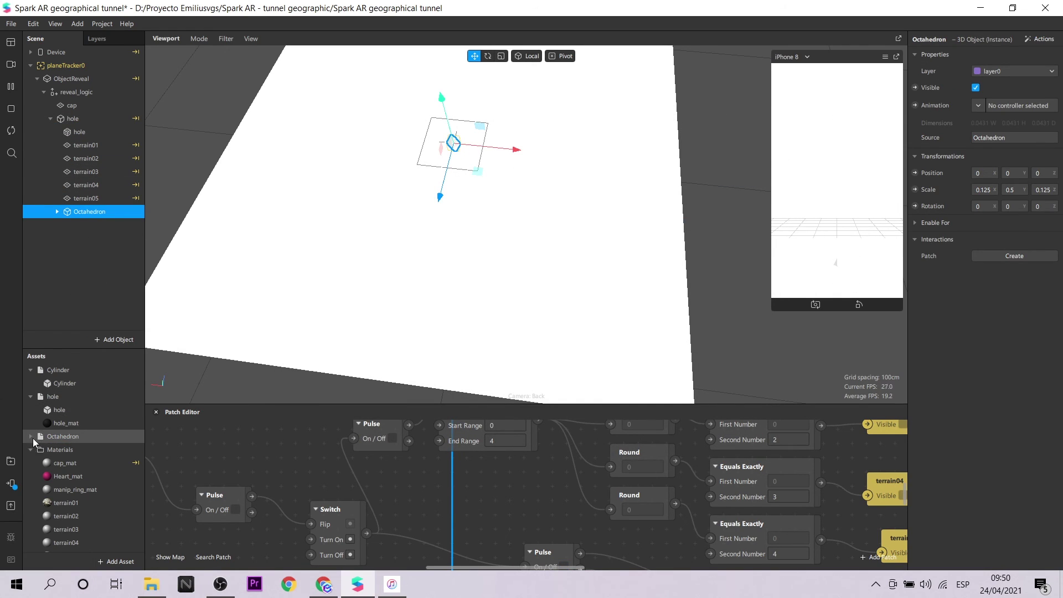
click(76, 463)
click(988, 121)
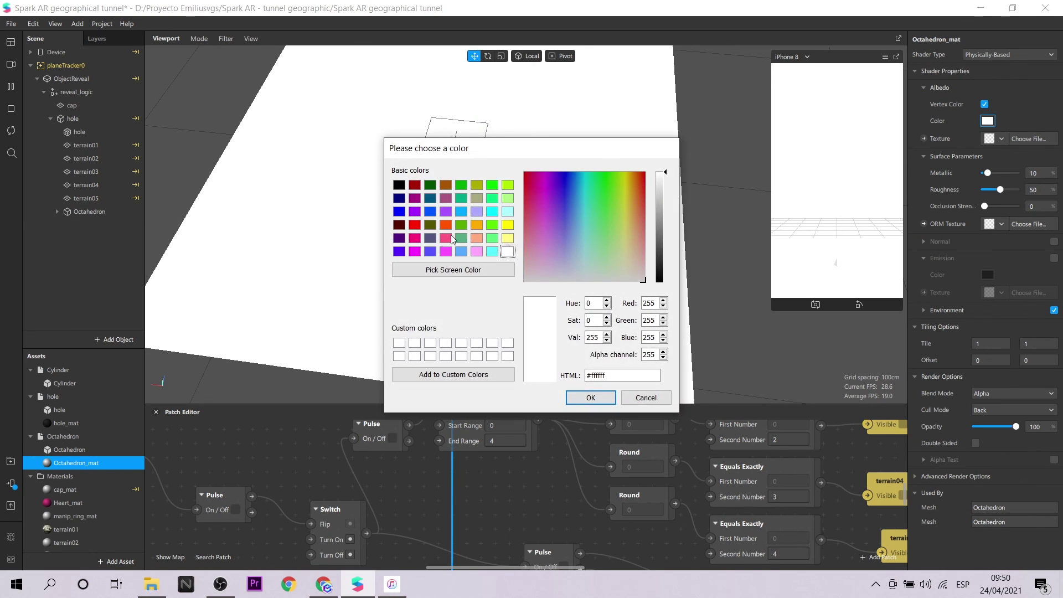
click(415, 252)
click(590, 398)
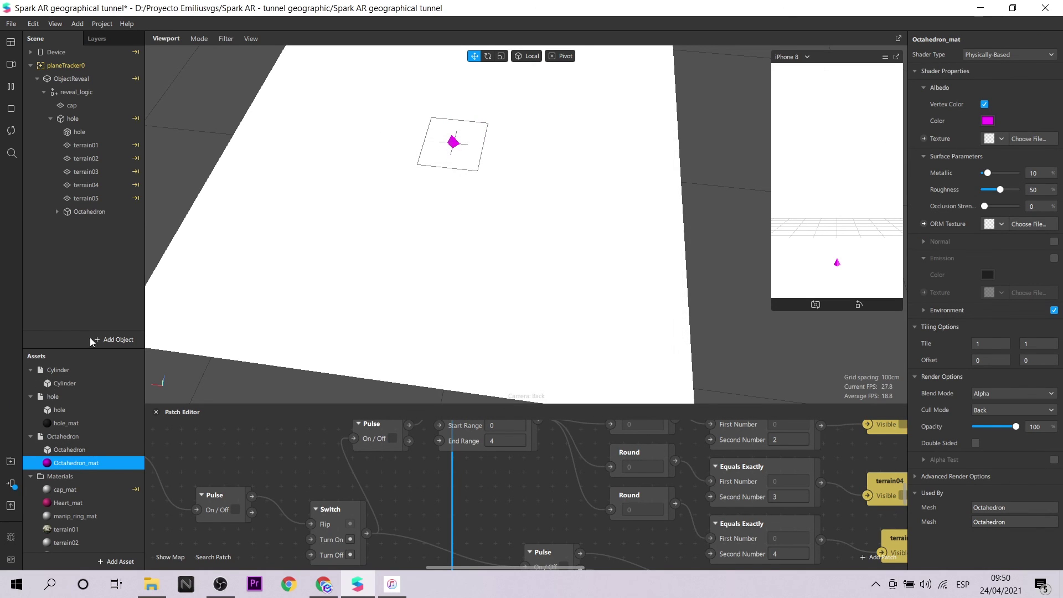
Scale the octahedron to 0.4, 0.8, 0.2 and raise it to a Y position of about 0.017
click(111, 211)
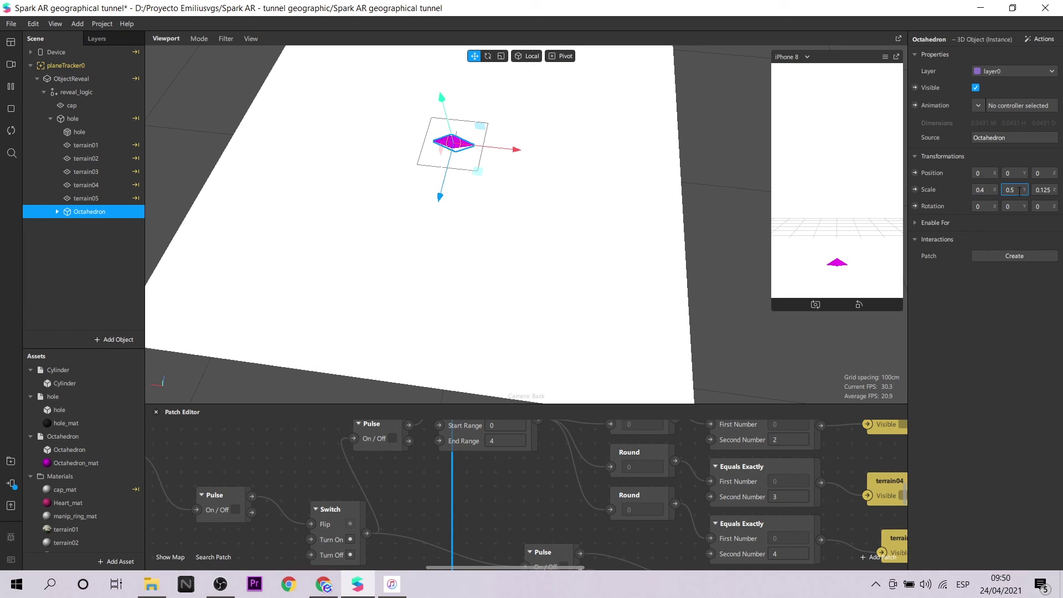
drag(442, 100, 442, 84)
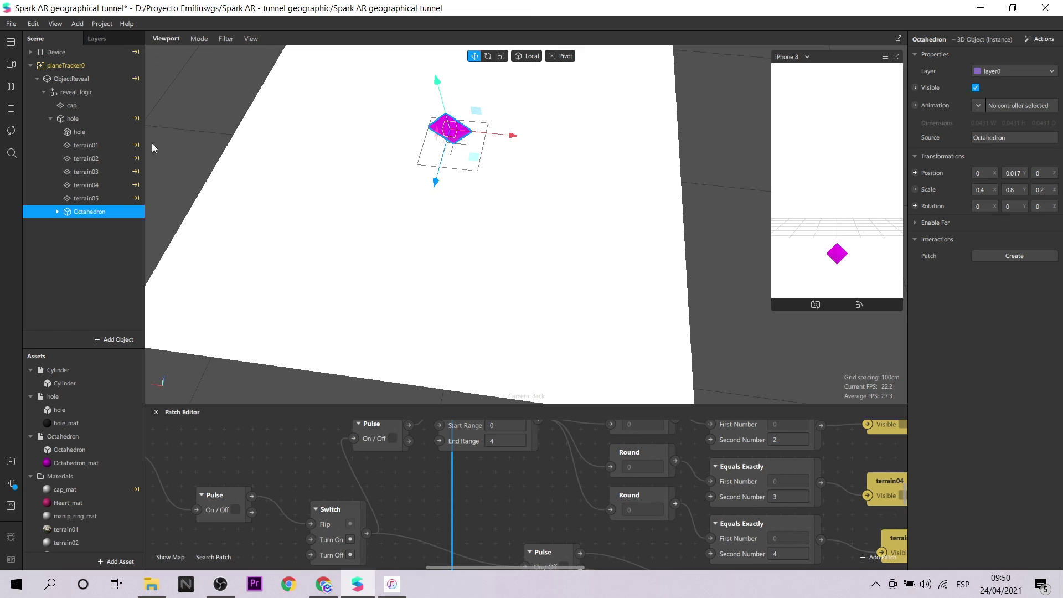
Create a visibility patch for the octahedron and drive it from the Switch output through a Not patch
click(914, 87)
drag(538, 512, 452, 510)
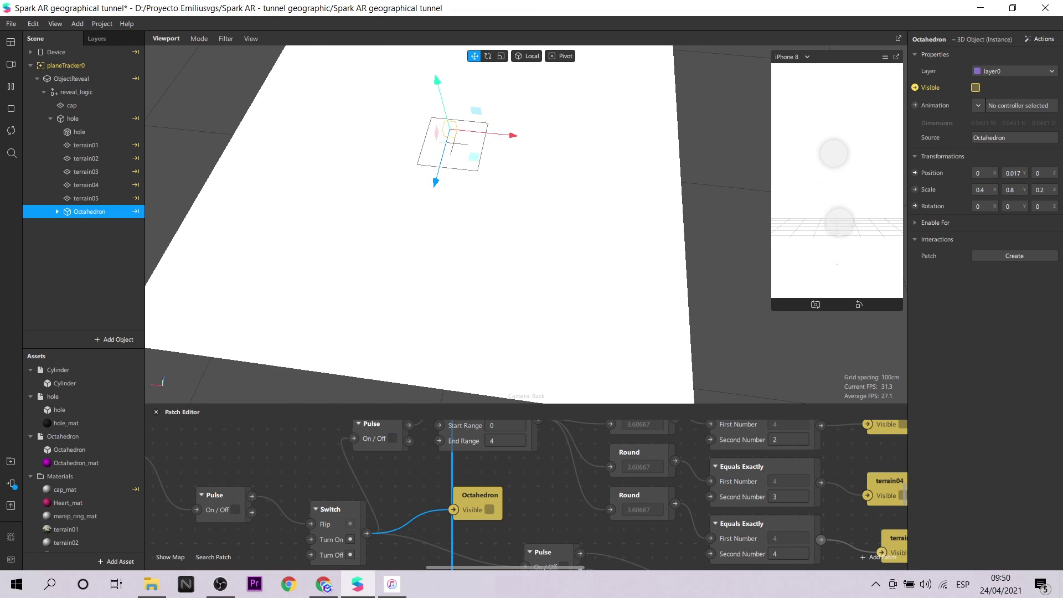
double_click(397, 490)
text(not)
key(Return)
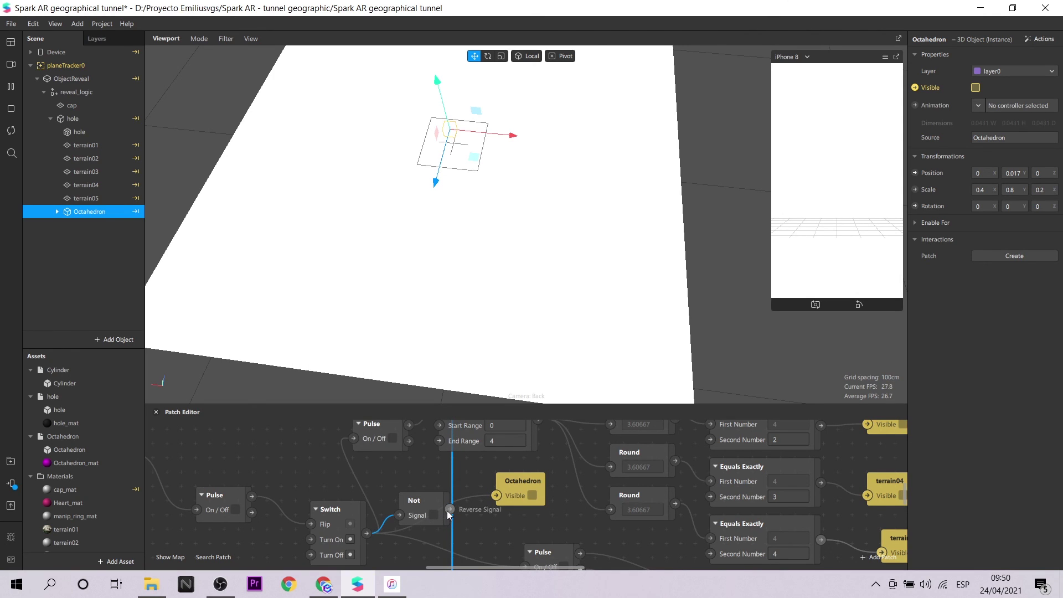
drag(480, 498, 497, 495)
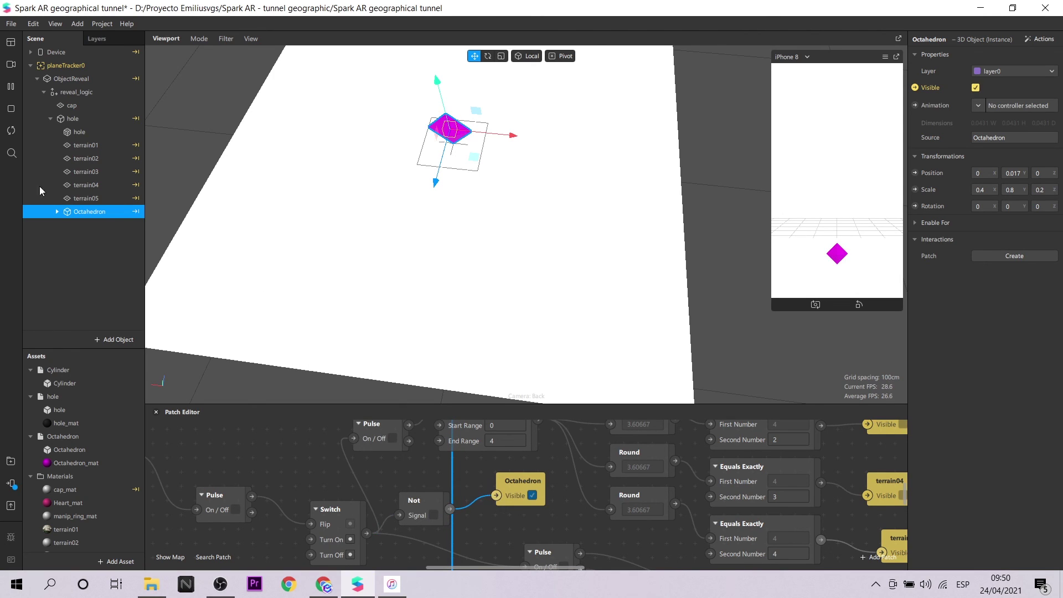
Restart the effect and simulate a touch on the previewed device screen to test the octahedron's visibility toggle
click(13, 131)
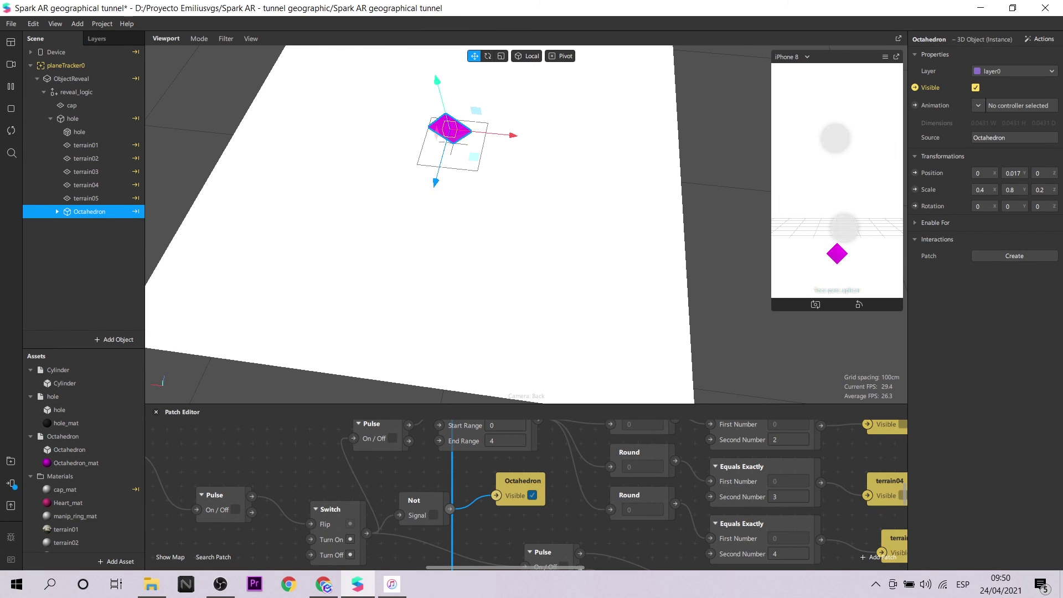
click(844, 227)
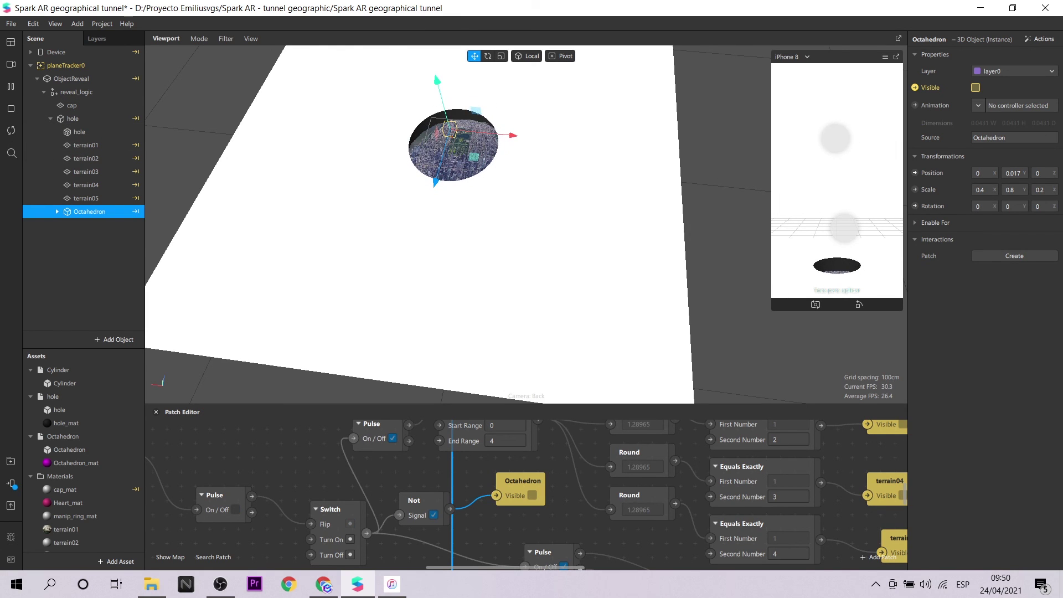